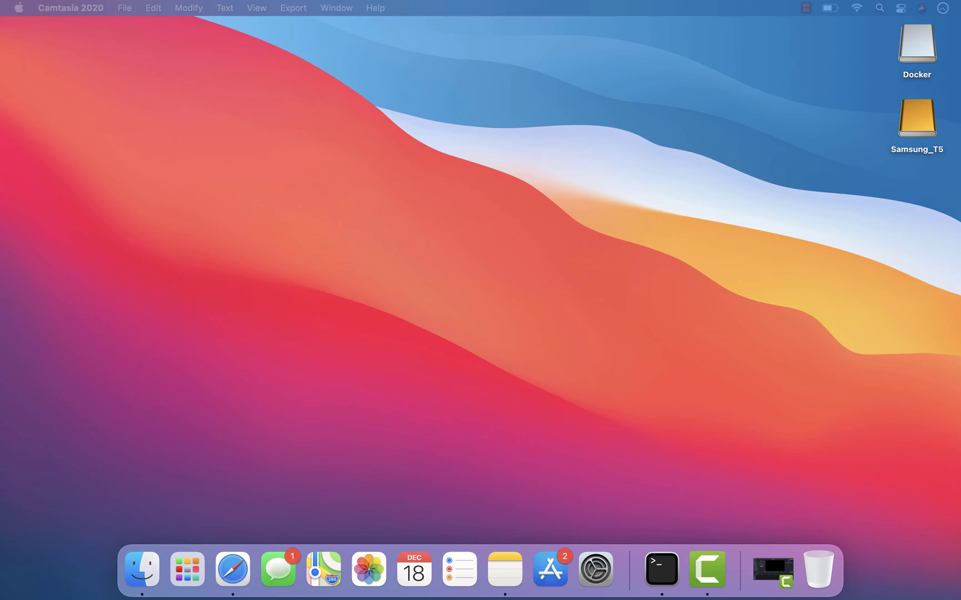
- Review the 9to5Mac article's introduction and listed limitations of the Parallels Desktop 16 Technical Preview for M1 Macs
left_click(793, 567)
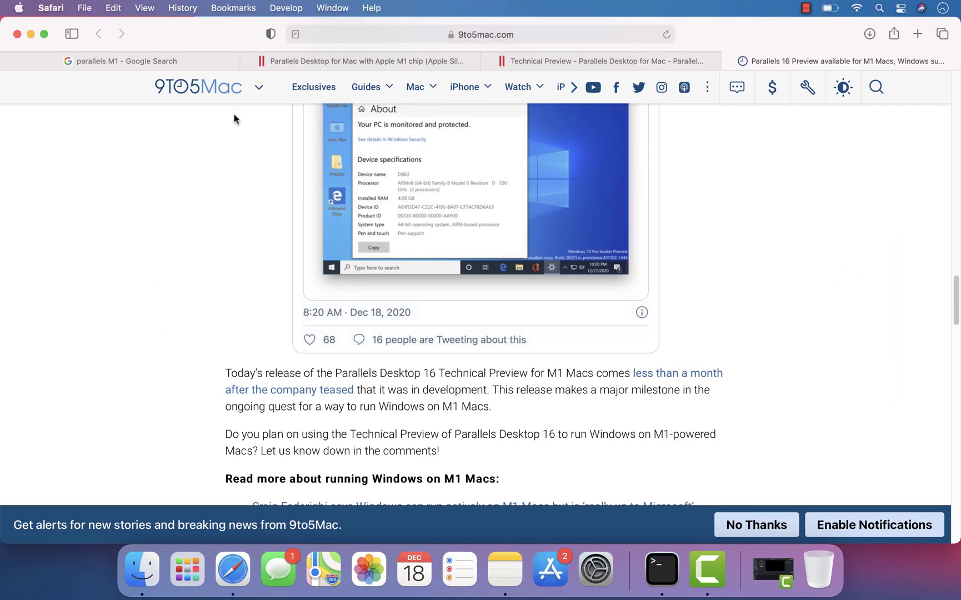
scroll(234, 118, "up", 10)
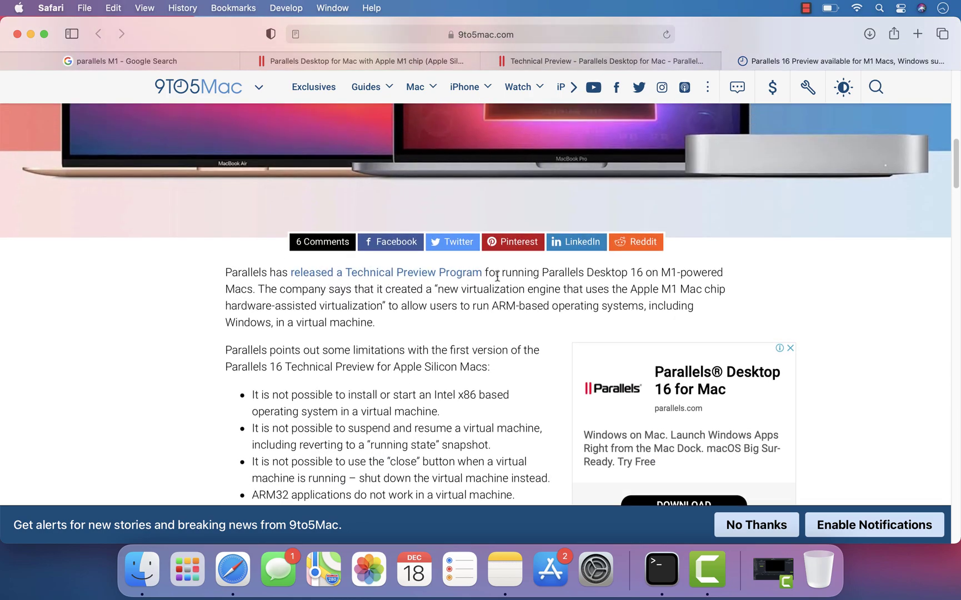
left_click_drag(519, 272, 377, 324)
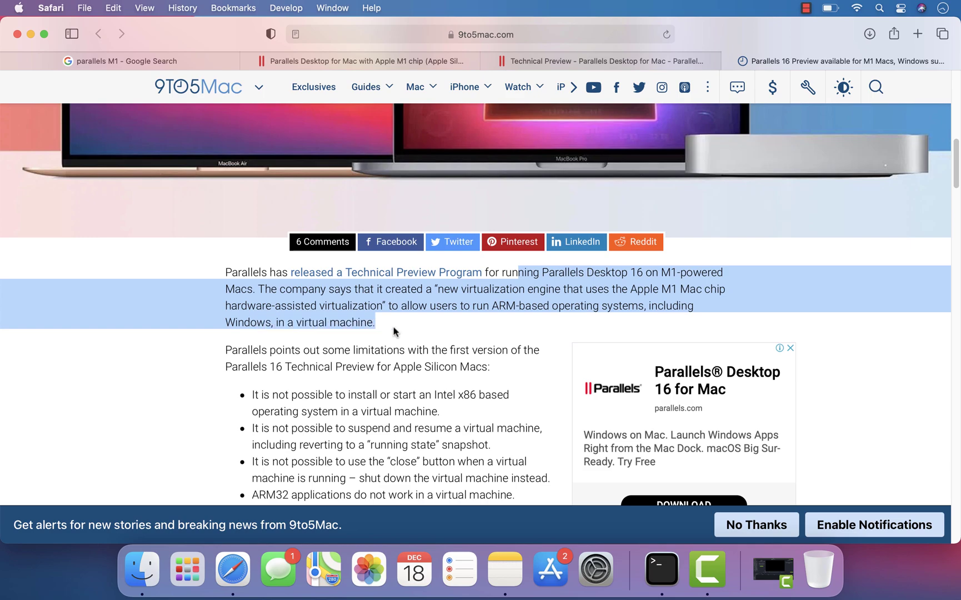
left_click(393, 332)
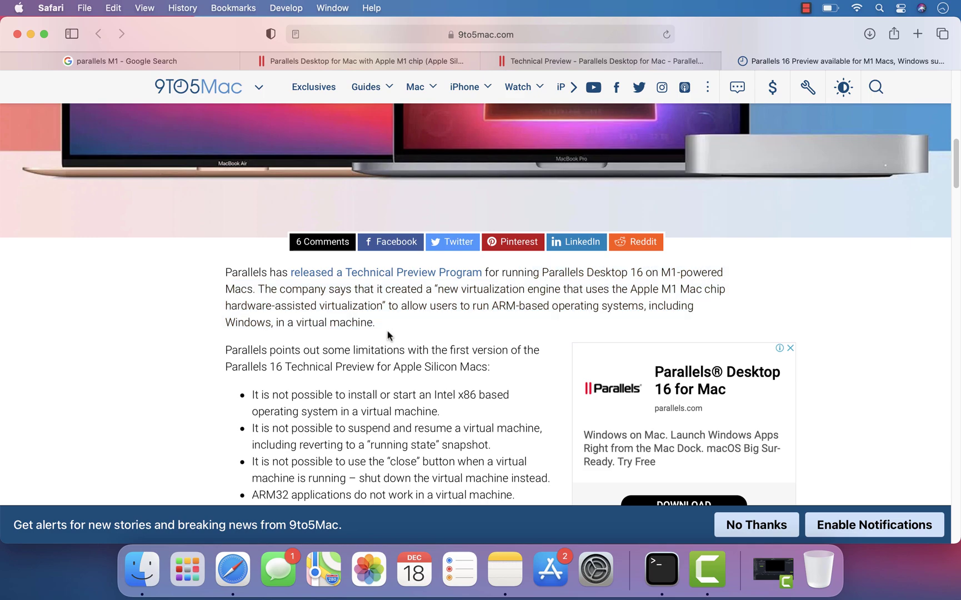
scroll(387, 335, "down", 3)
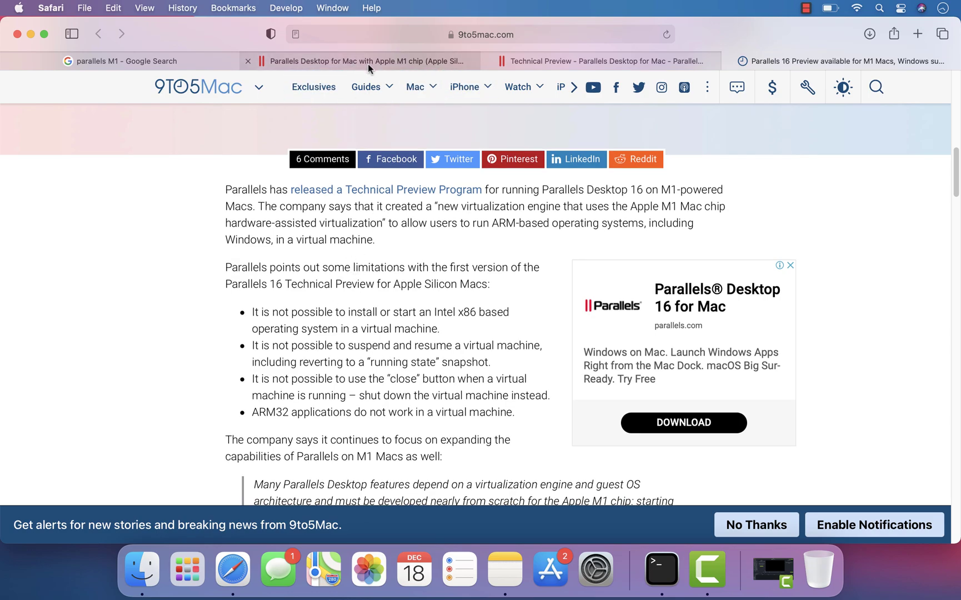
- Open the Parallels Desktop for Mac Technical Preview page and review the Step 2 limitations, including Intel x86 operating system support
left_click(594, 63)
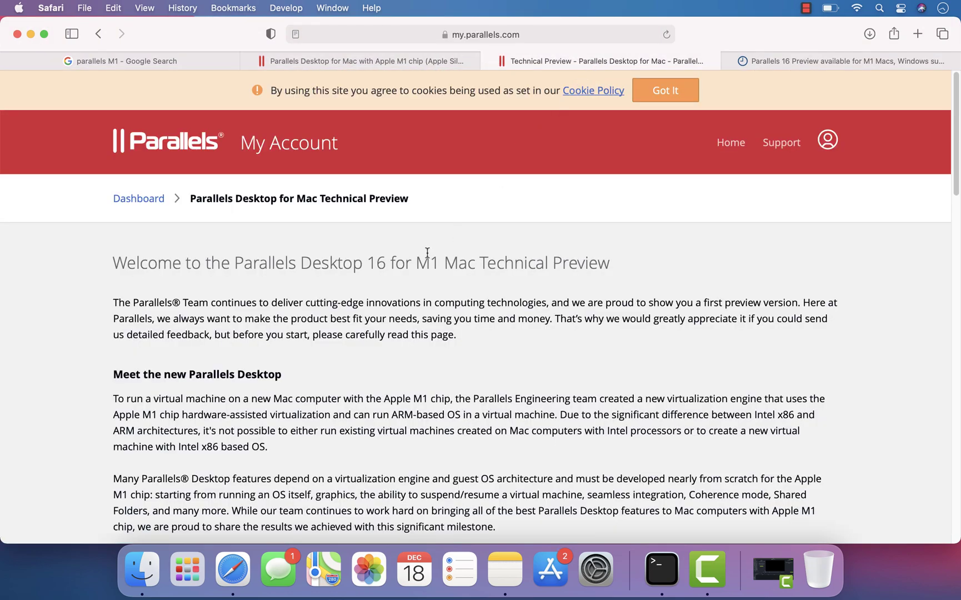
scroll(371, 281, "down", 5)
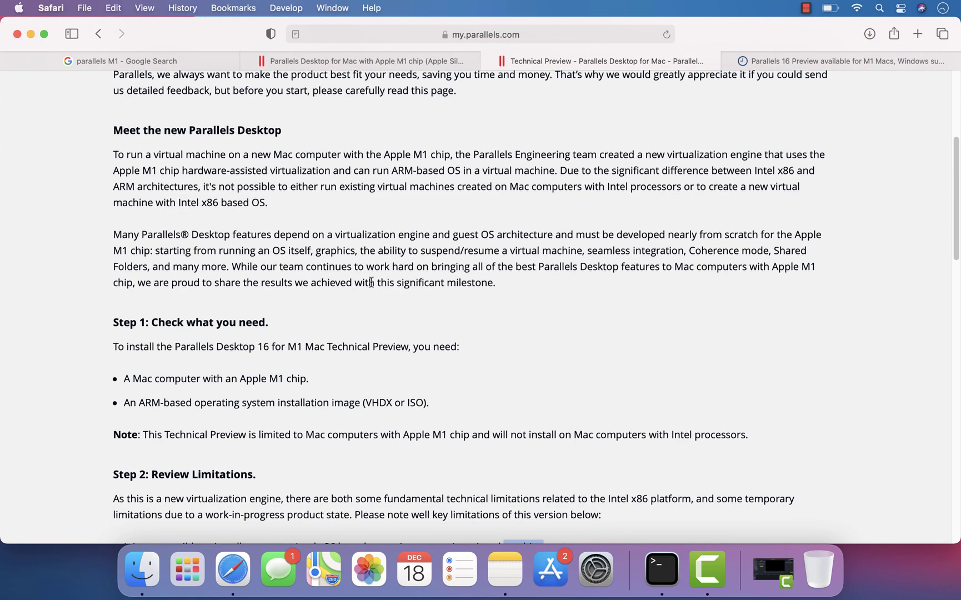
scroll(371, 282, "down", 6)
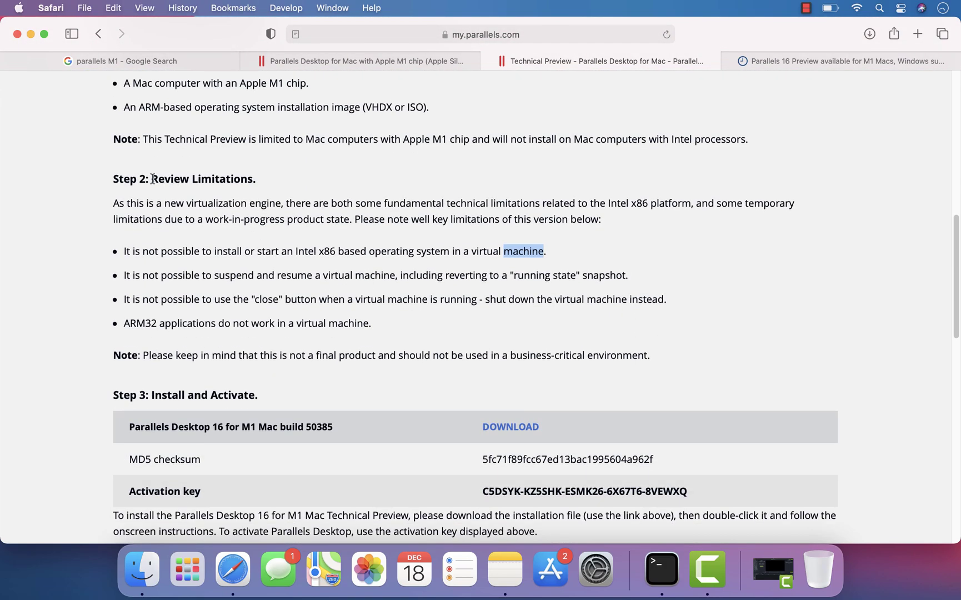
left_click_drag(153, 179, 268, 179)
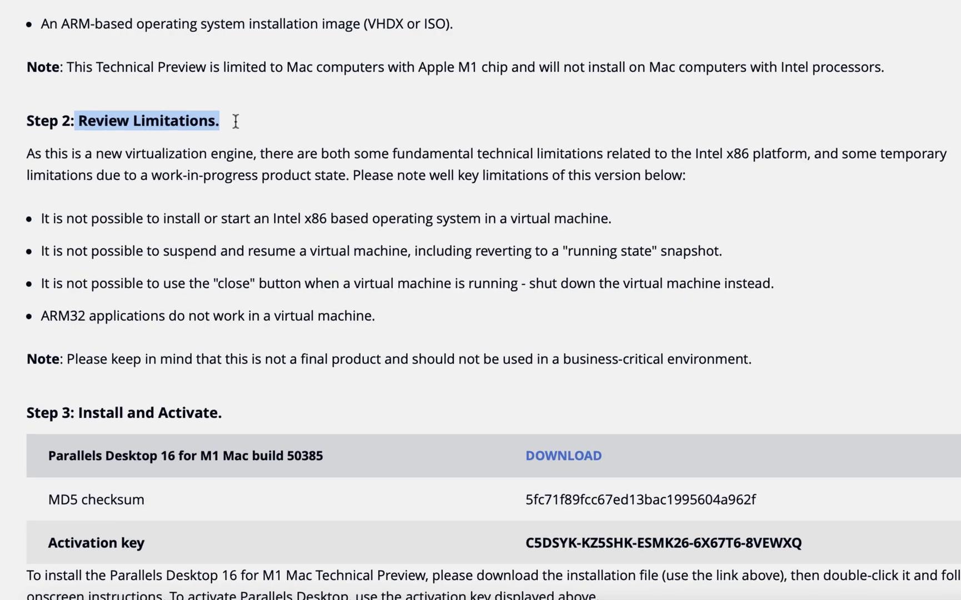
left_click_drag(44, 218, 604, 221)
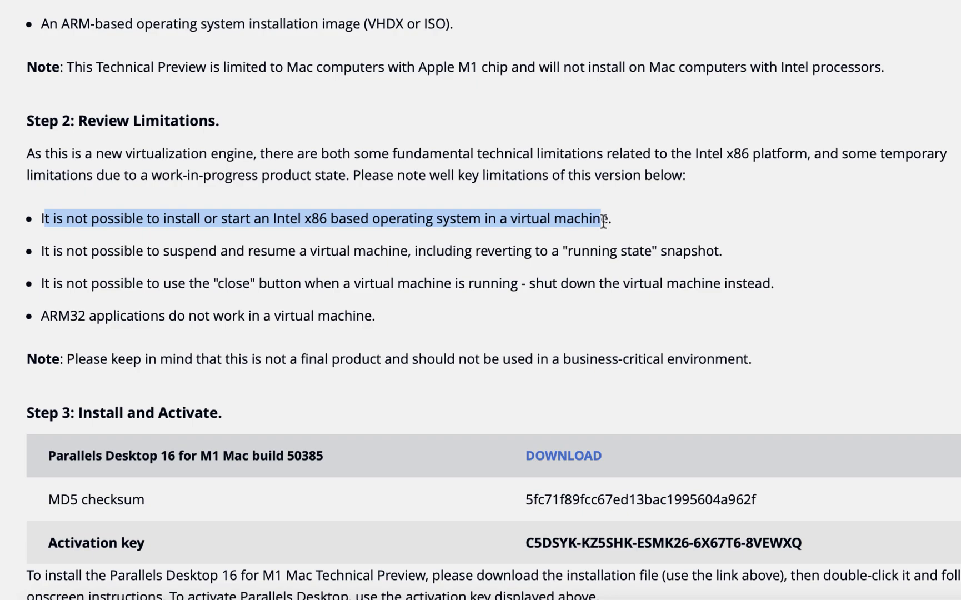
left_click_drag(304, 219, 331, 220)
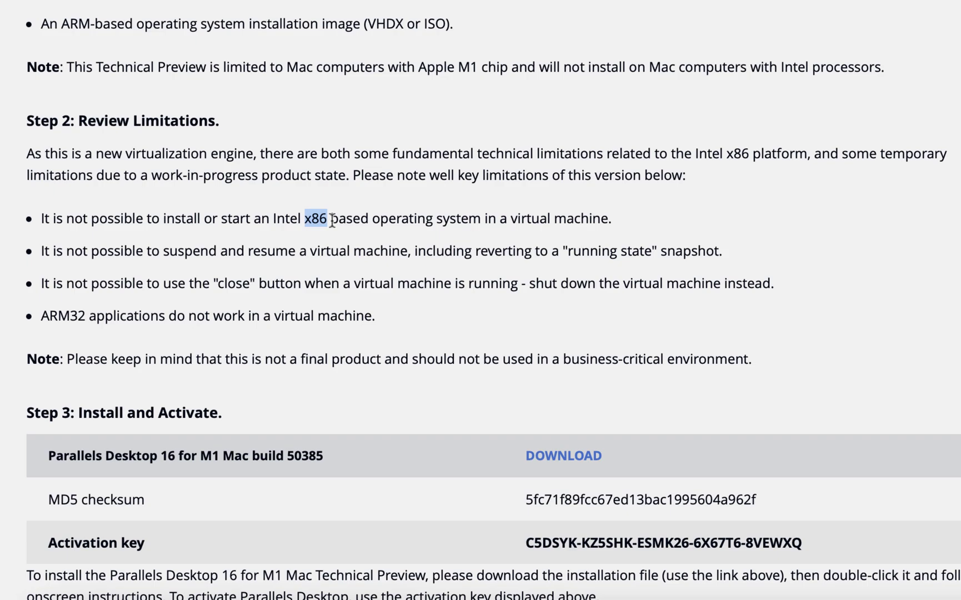
- Examine the Technical Preview page's Step 1 requirements, the install and activation section, and the feedback instructions
scroll(321, 328, "down", 5)
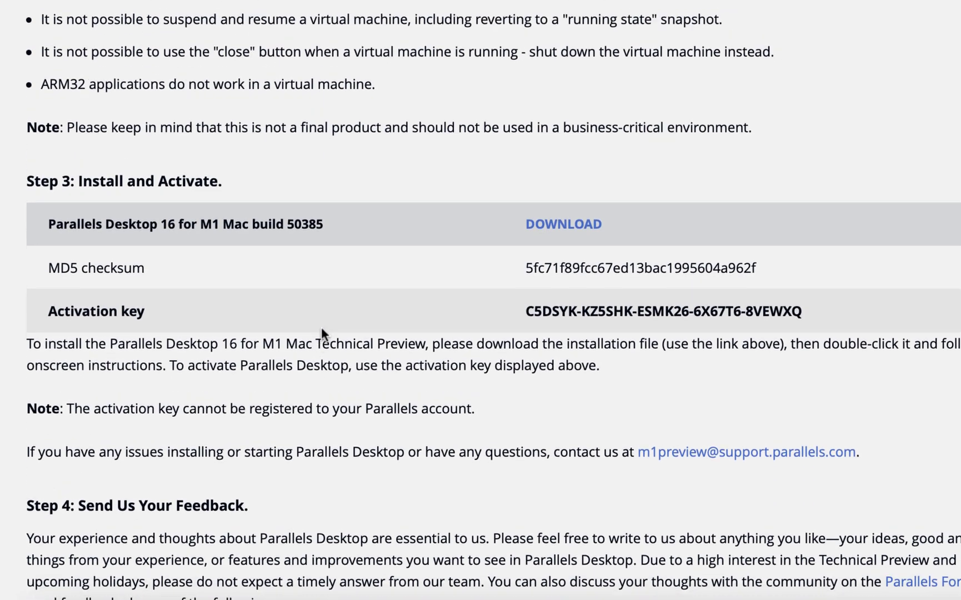
scroll(321, 324, "down", 3)
scroll(322, 314, "up", 15)
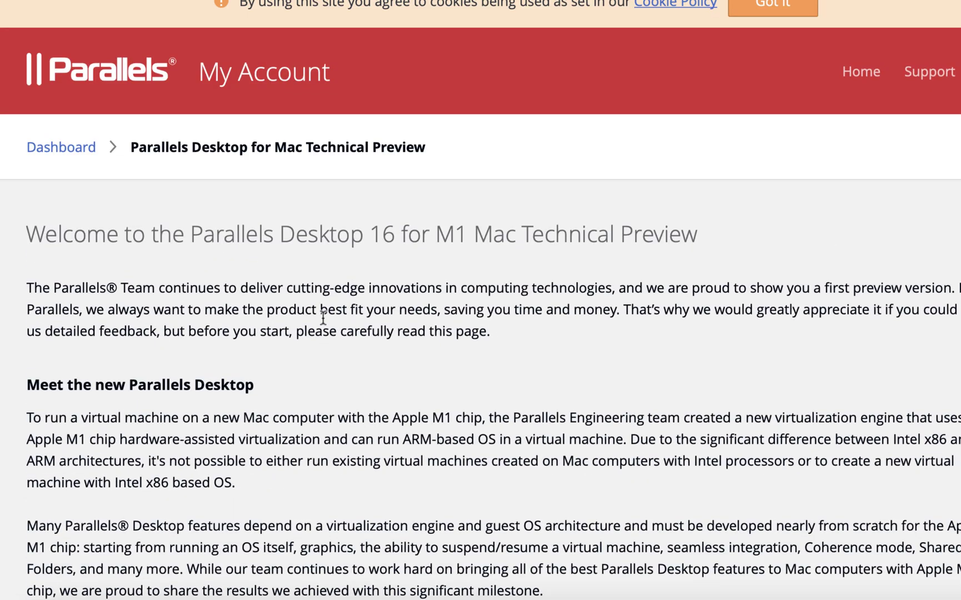
scroll(355, 271, "down", 4)
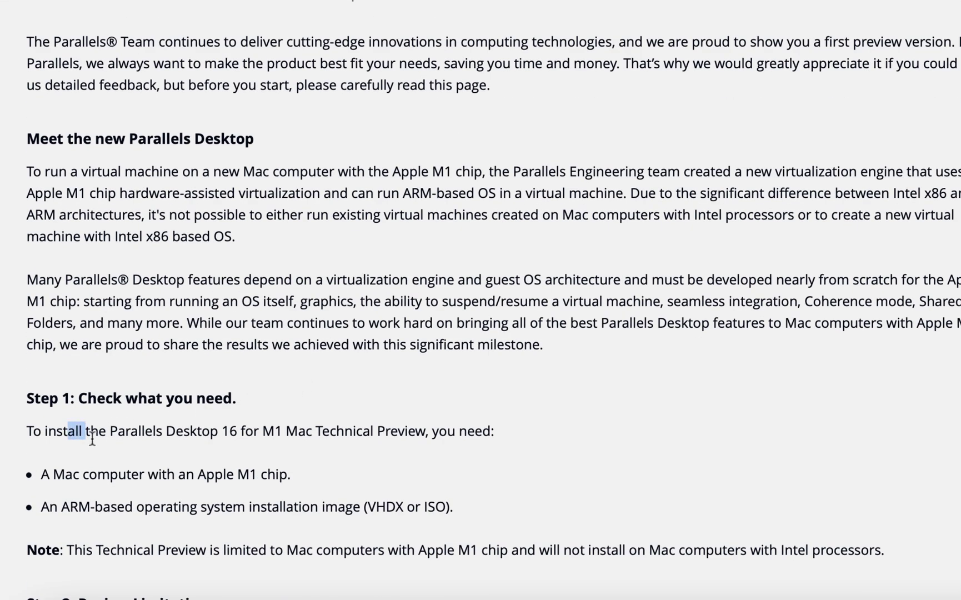
left_click_drag(92, 438, 375, 429)
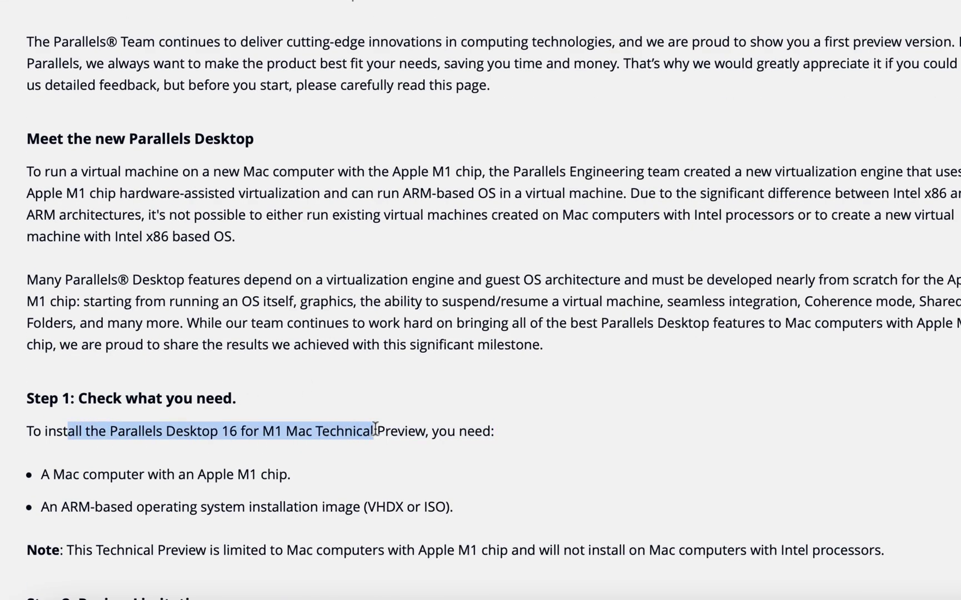
scroll(357, 380, "down", 4)
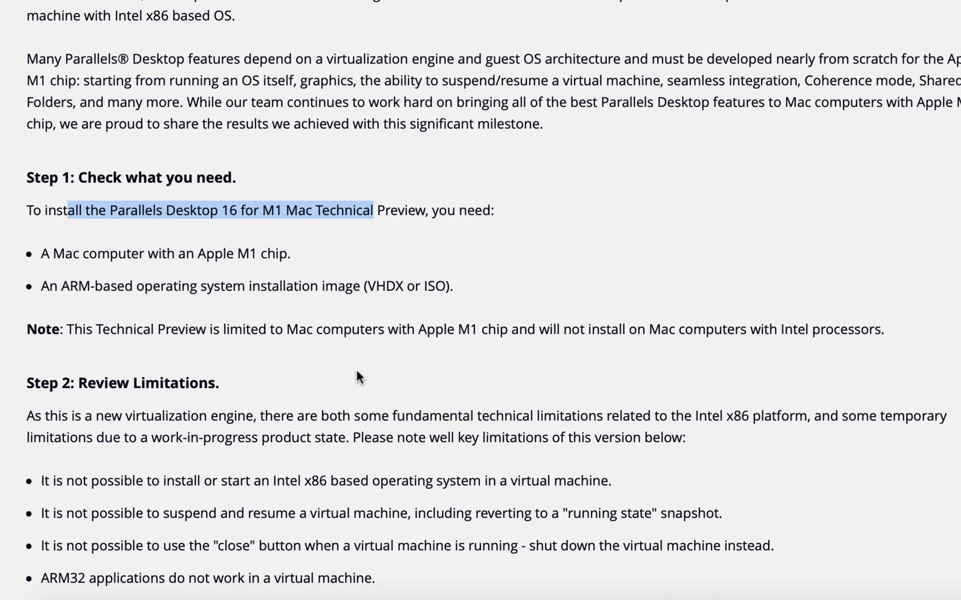
scroll(333, 350, "down", 12)
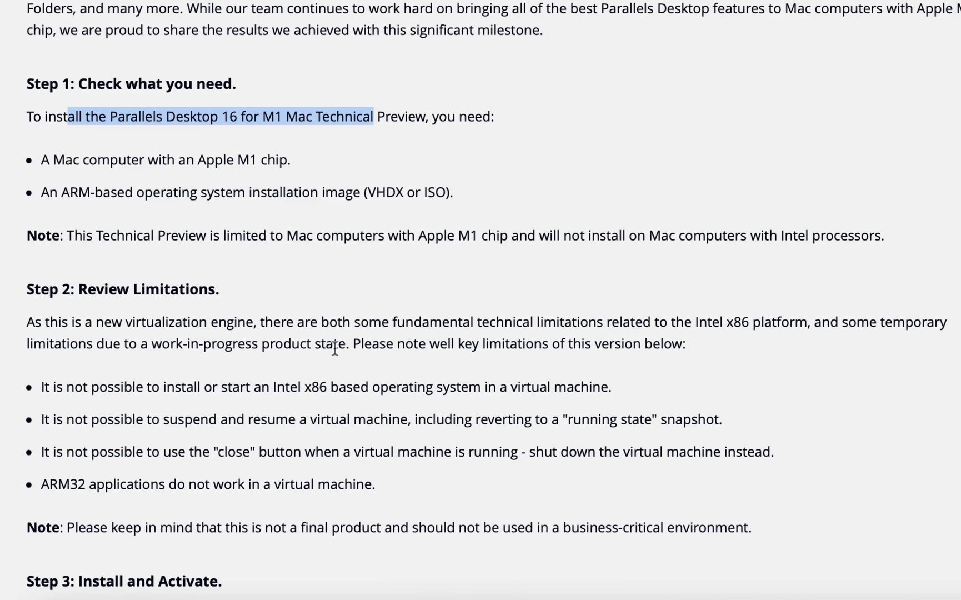
scroll(333, 340, "down", 11)
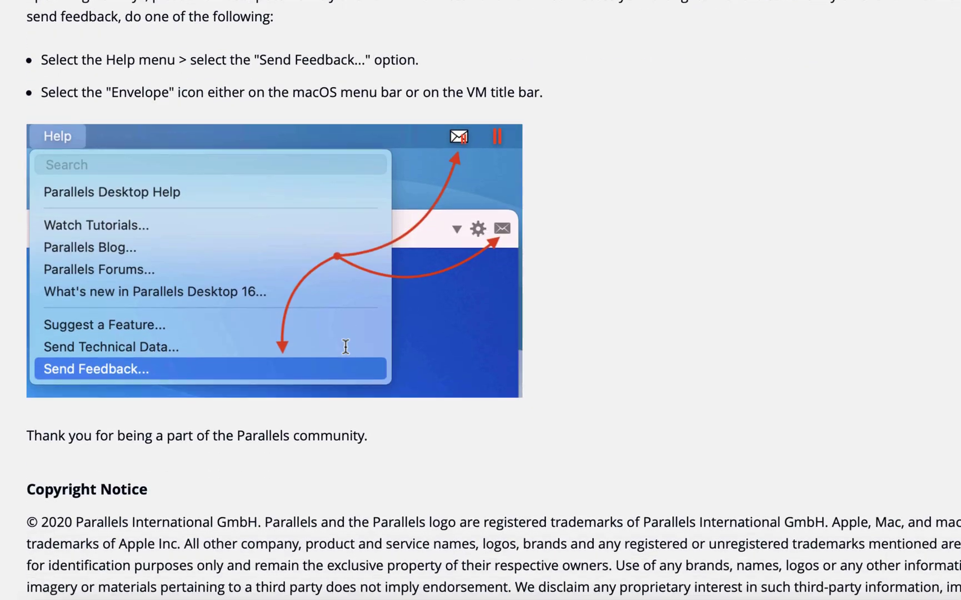
scroll(345, 345, "up", 14)
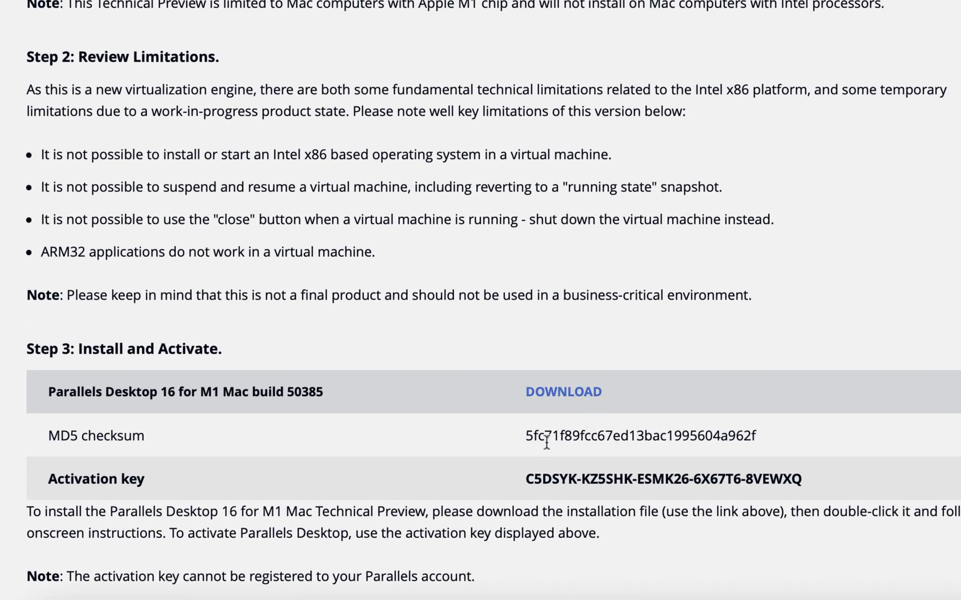
- Download Parallels Desktop 16 for M1 Mac build 50385 and allow downloads from my.parallels.com
left_click_drag(526, 479, 572, 478)
left_click(589, 392)
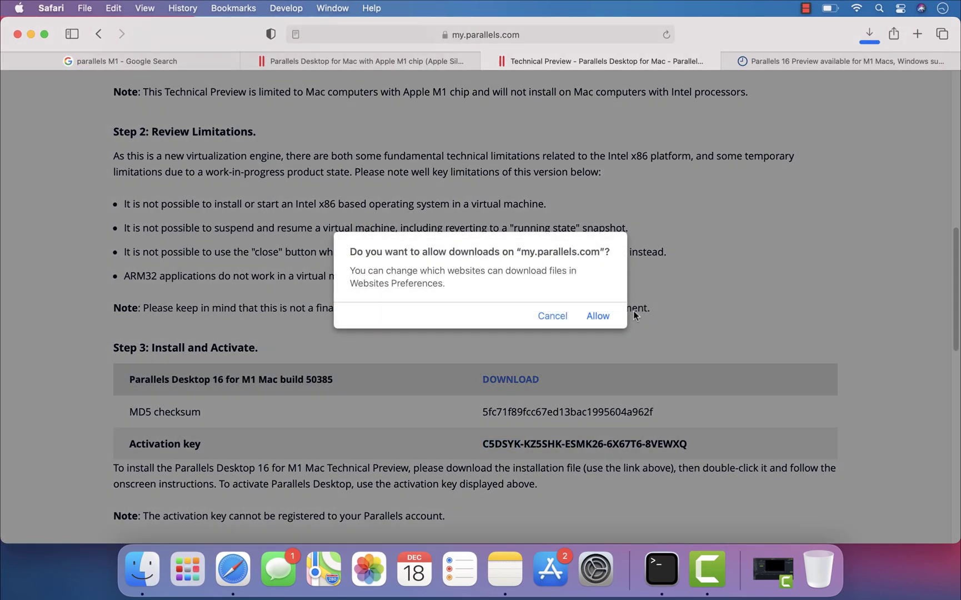
left_click(600, 315)
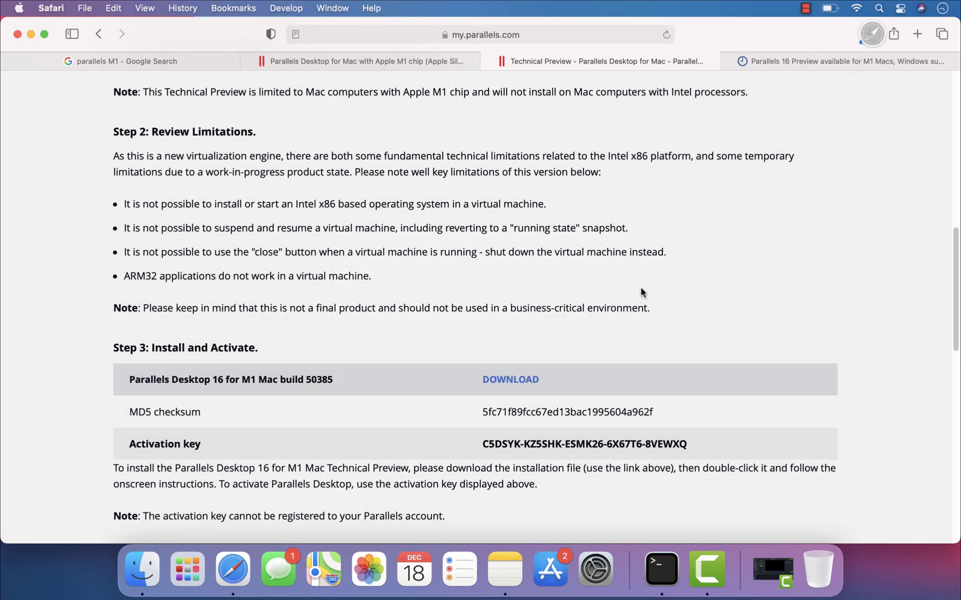
- Open the downloaded ParallelsDesktop-16.3.0-50385.dmg and launch its Install app, approving the internet download warning
left_click(868, 37)
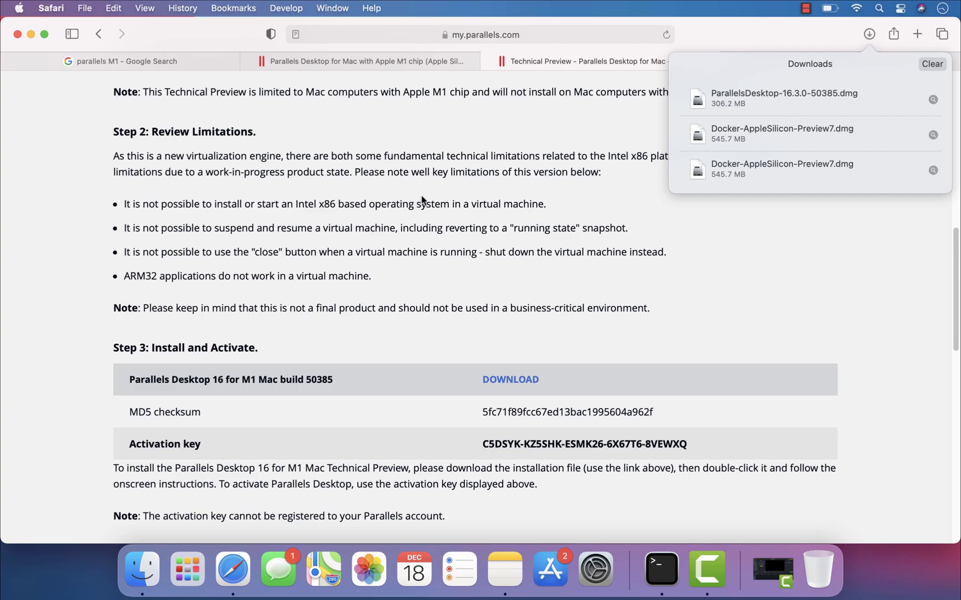
scroll(512, 188, "up", 4)
scroll(512, 187, "up", 7)
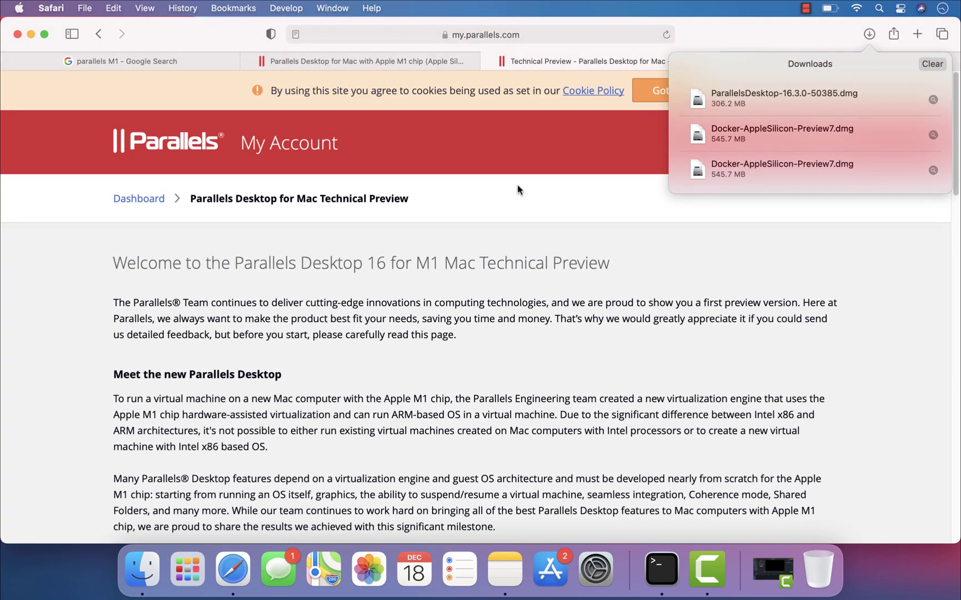
double_click(771, 100)
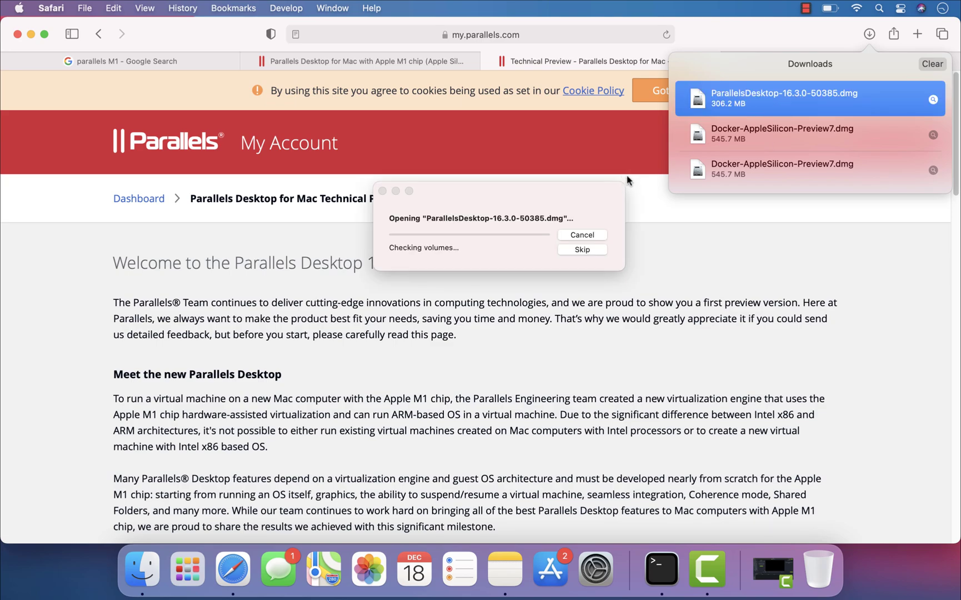
left_click_drag(257, 30, 482, 70)
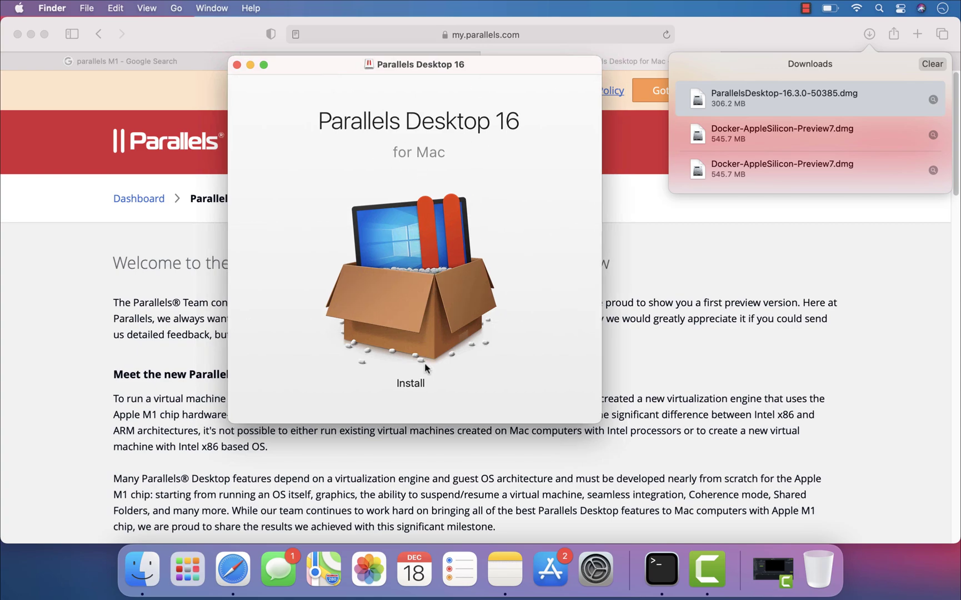
left_click(413, 385)
double_click(413, 384)
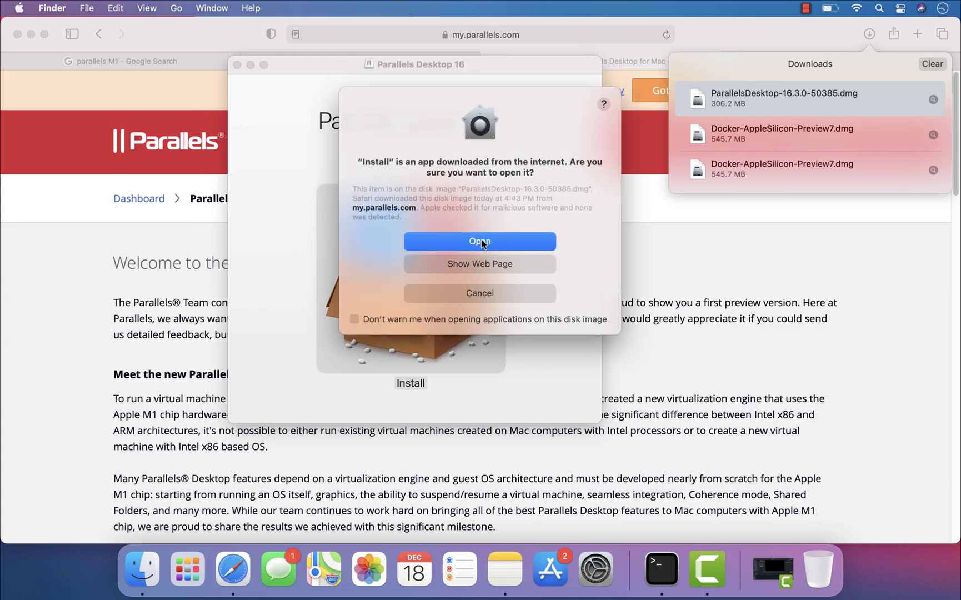
left_click(481, 241)
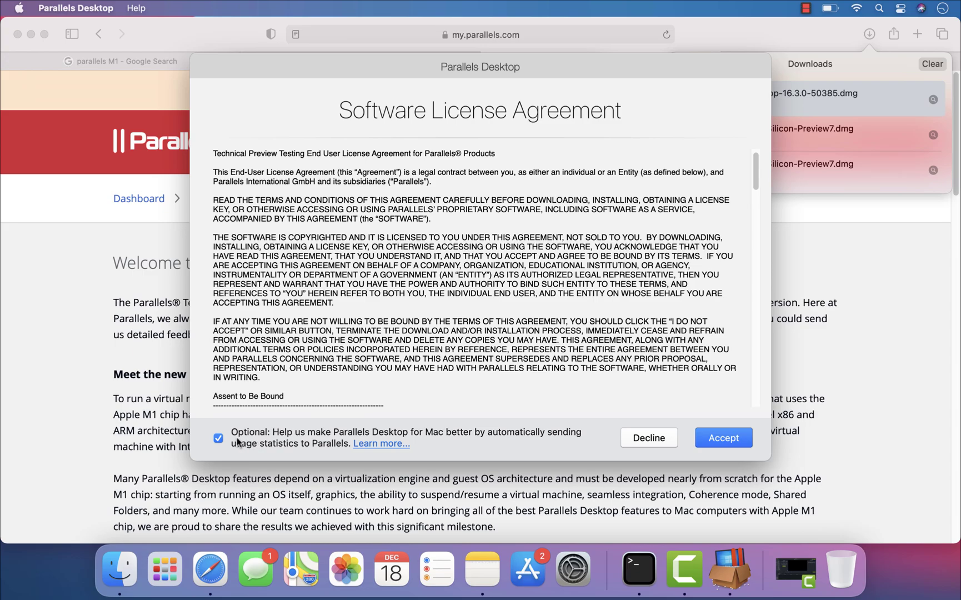
- Accept the software license agreement without sending usage statistics, and authorize the installation with the administrator password
left_click(219, 438)
left_click(721, 441)
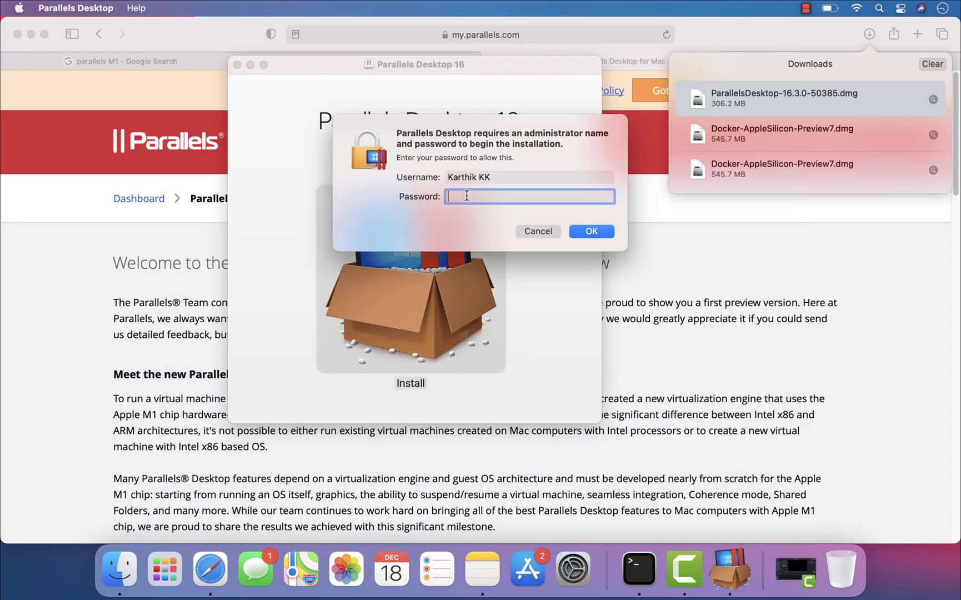
type("•••")
key("Return")
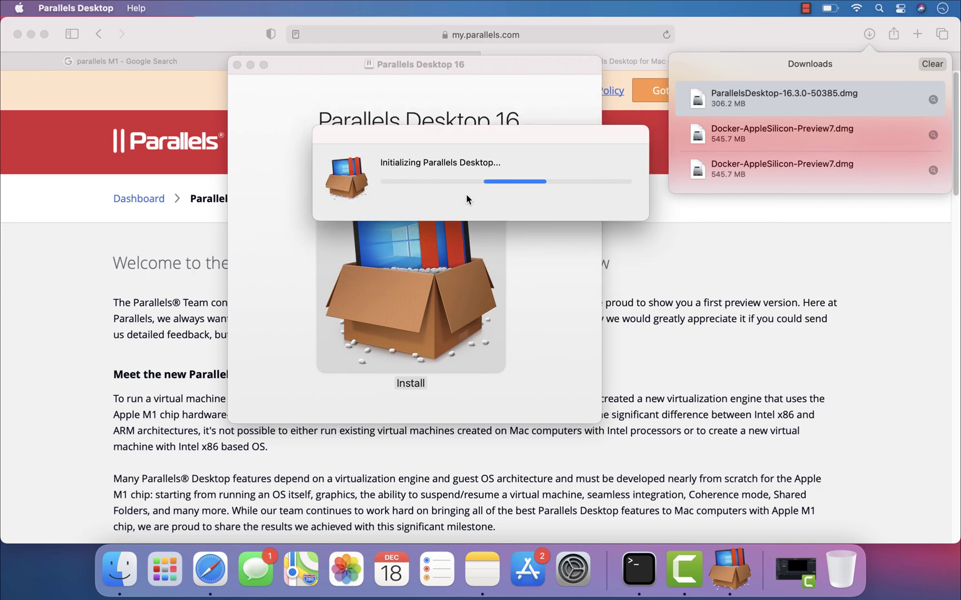
left_click(517, 212)
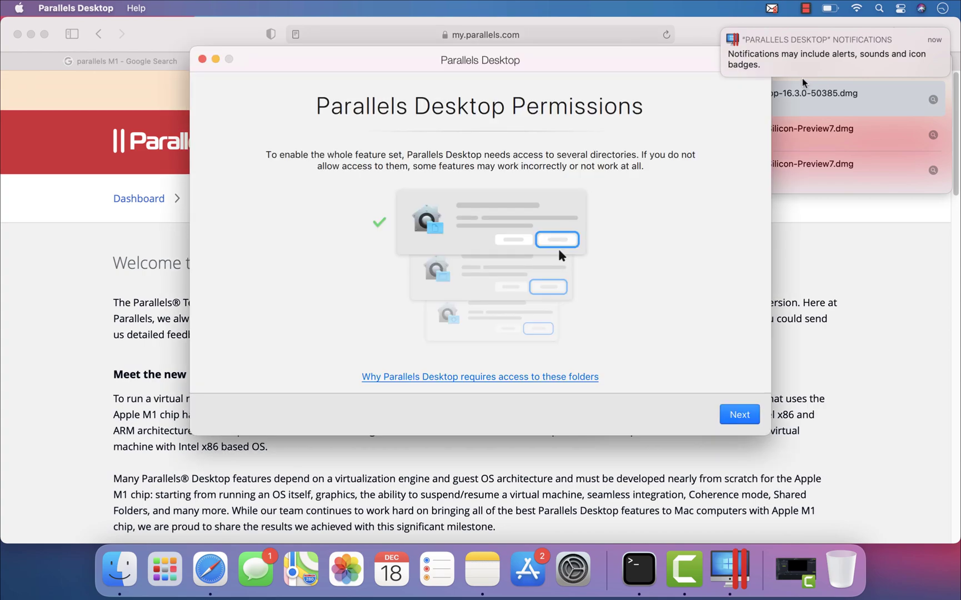
- Grant Parallels Desktop access to the Desktop, Documents and Downloads folders and to removable volumes
left_click(738, 417)
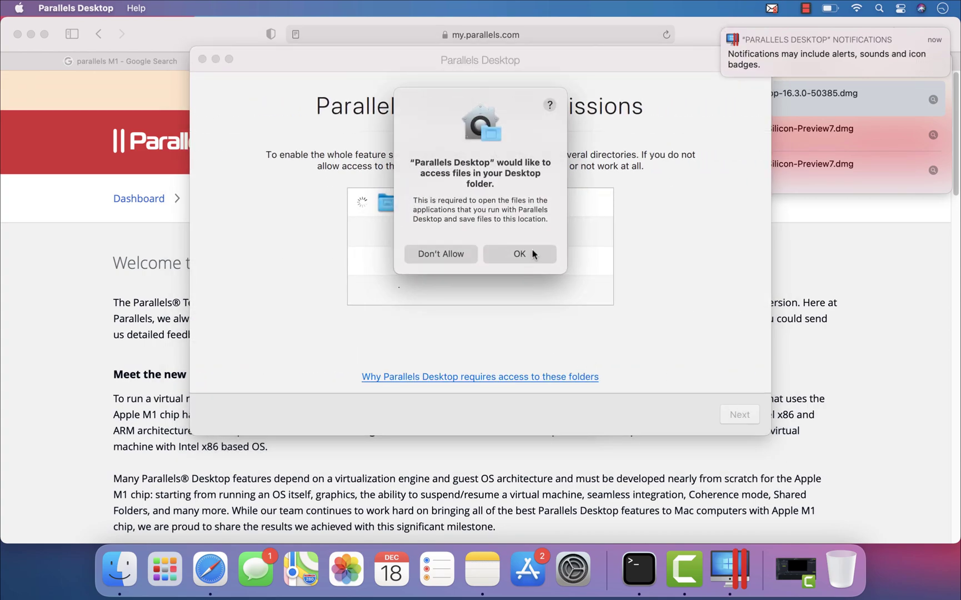
left_click(530, 254)
left_click(525, 259)
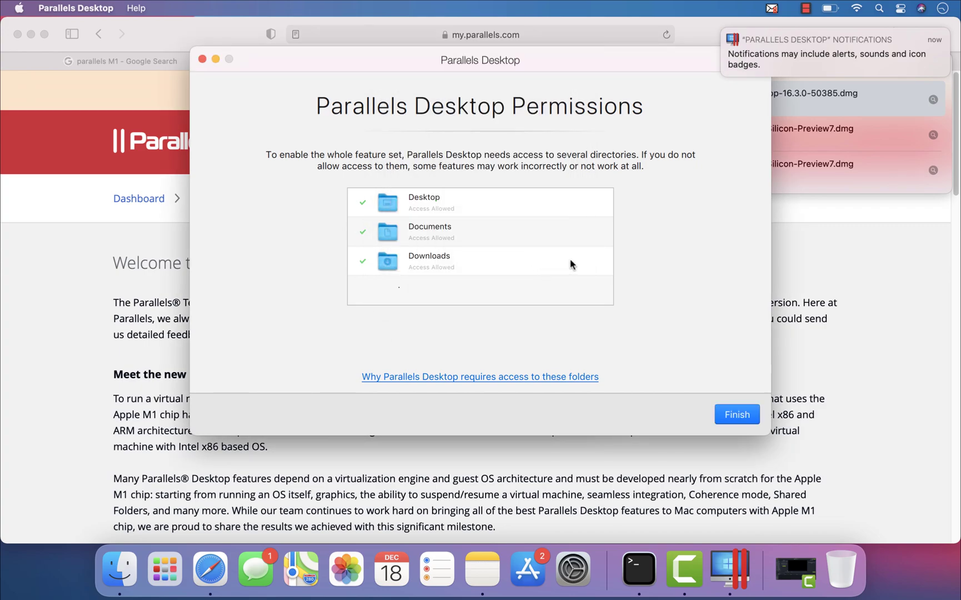
left_click(744, 418)
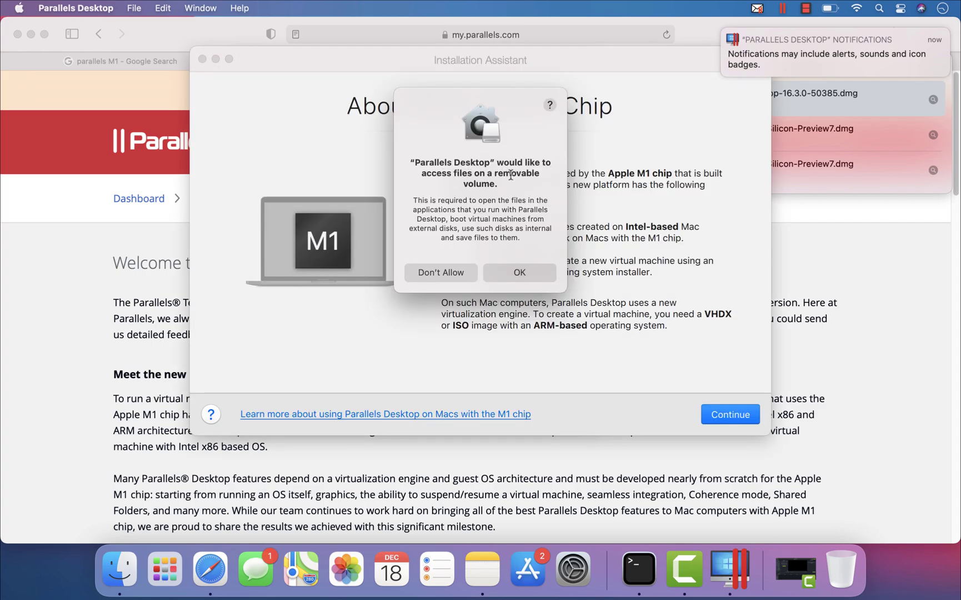
left_click(525, 280)
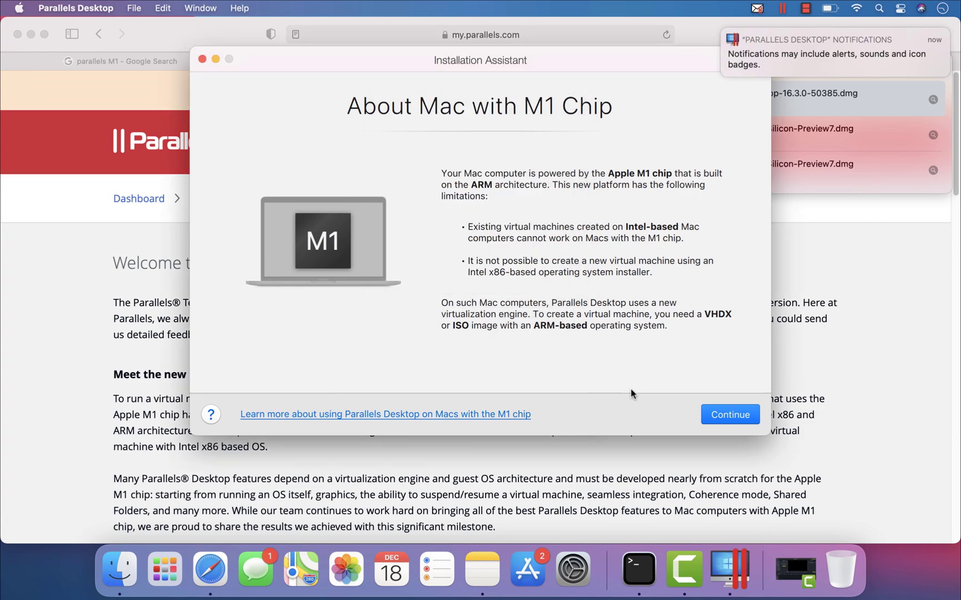
left_click(708, 418)
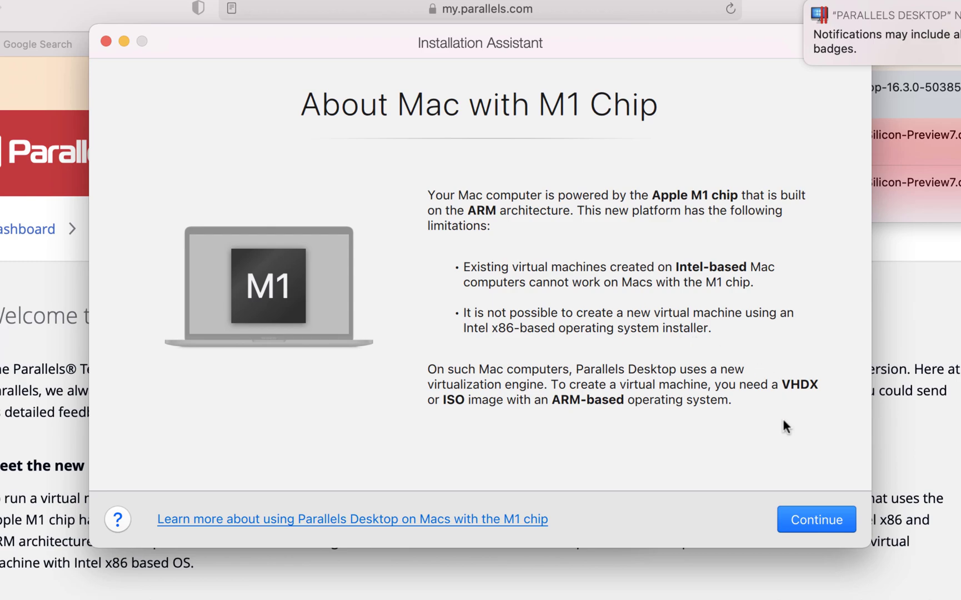
- Try to create a virtual machine from the Win10_20H2_English_x64.iso image, and return from the image selection
left_click(821, 523)
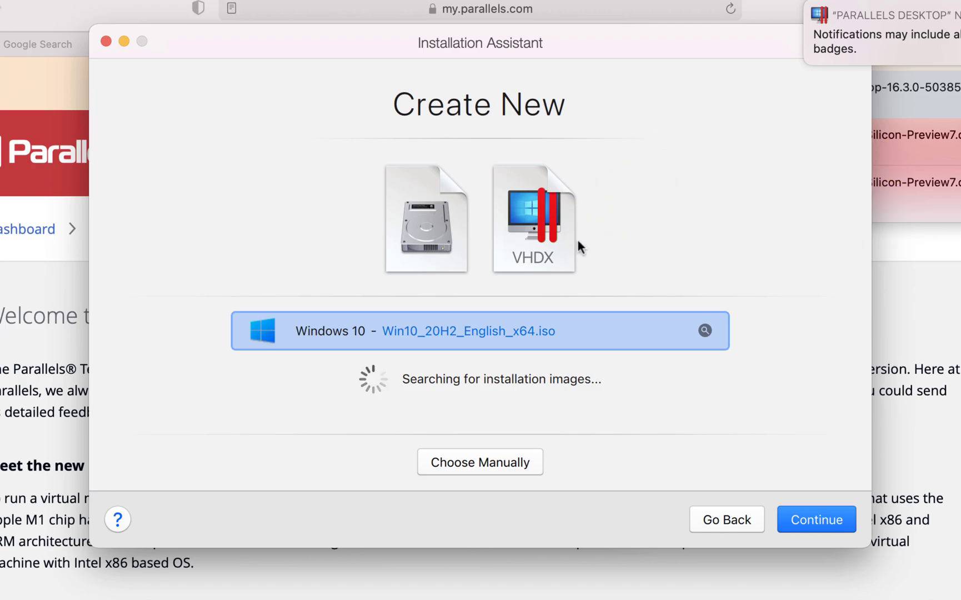
left_click(803, 520)
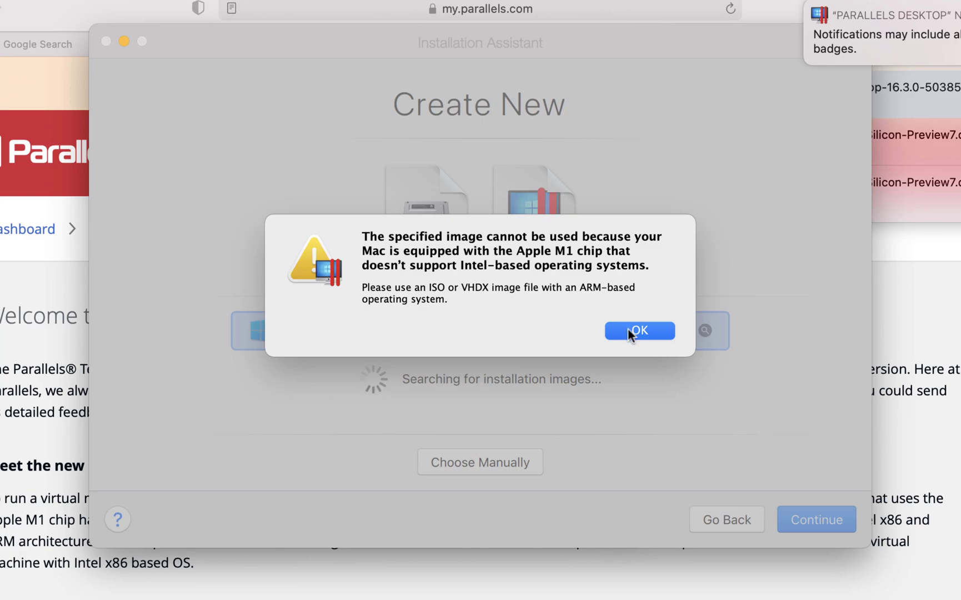
left_click(630, 329)
left_click(741, 525)
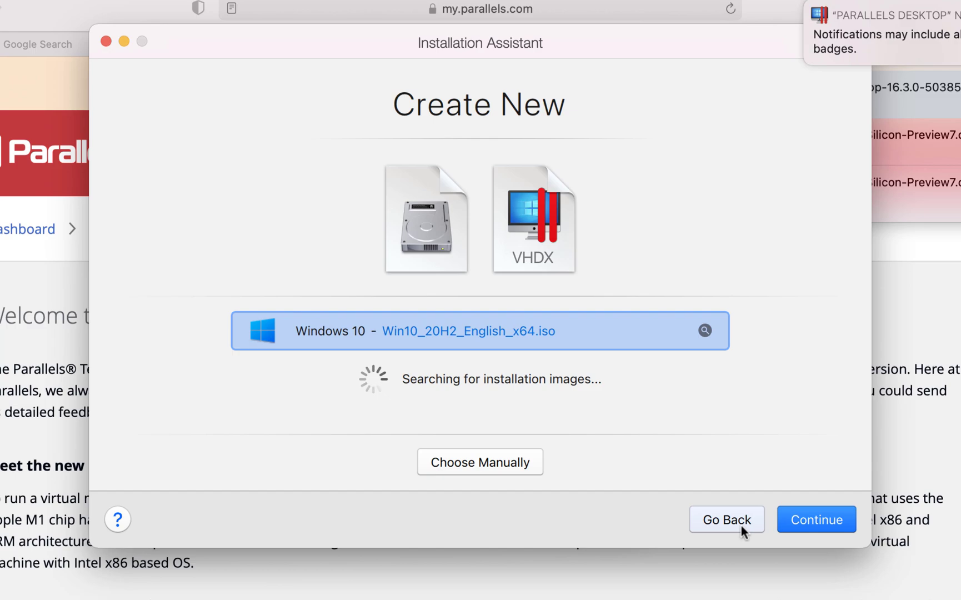
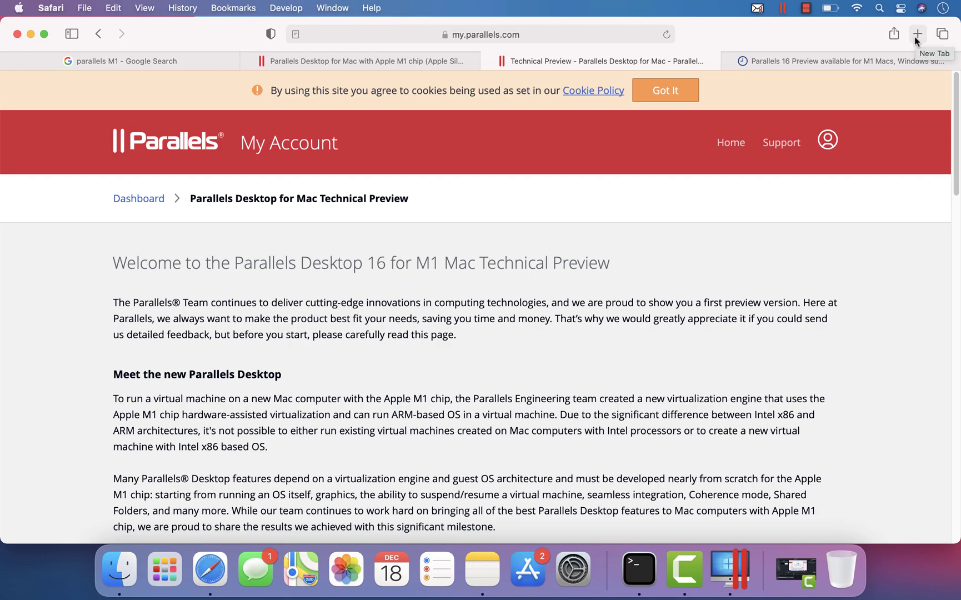
- Search the web for "Windows 10 ARM iso" in a new Safari tab
left_click(917, 34)
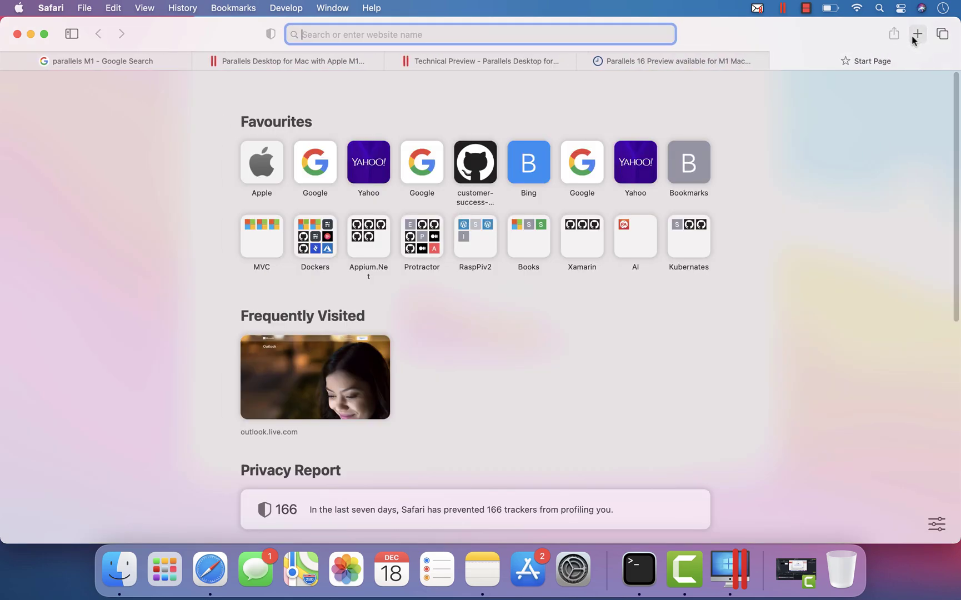
type("Windows")
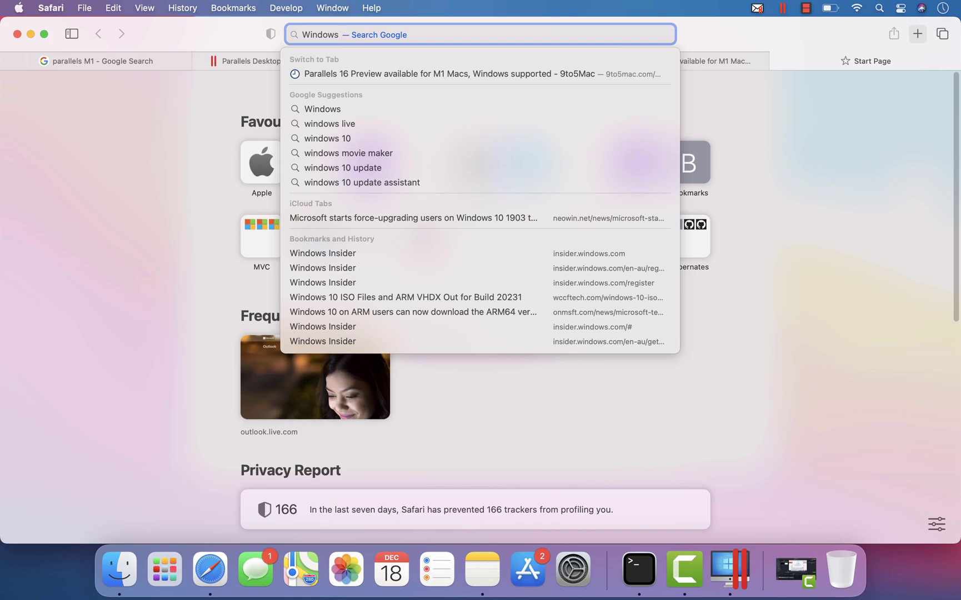
type(" 10 ARM")
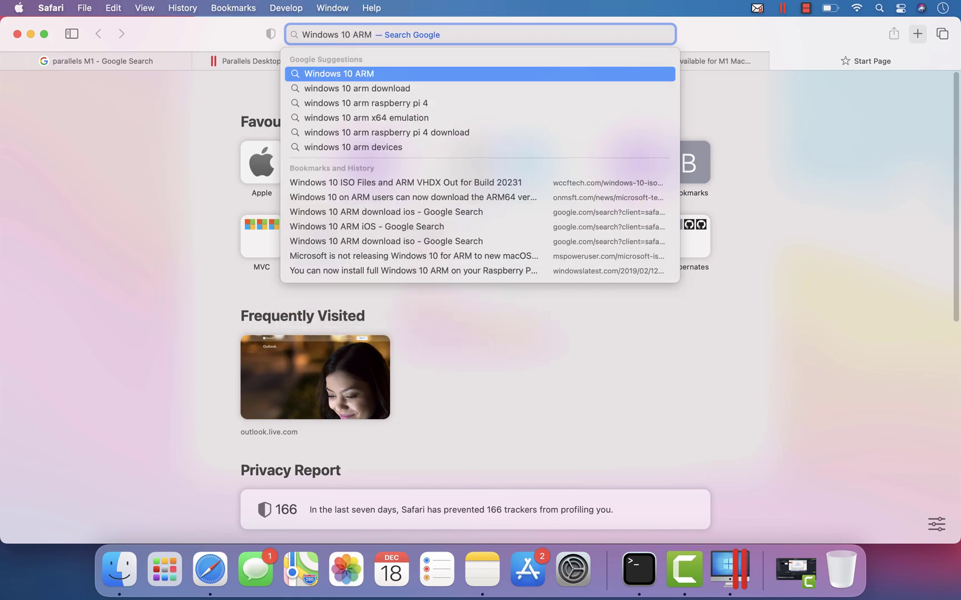
type(" ios")
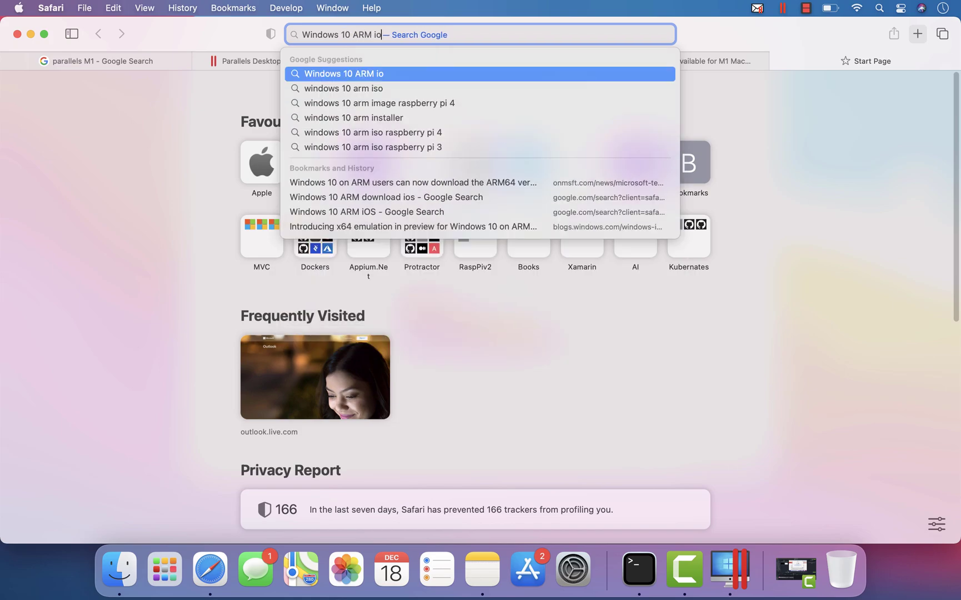
key("BackSpace")
key("BackSpace")
type("so")
key("Return")
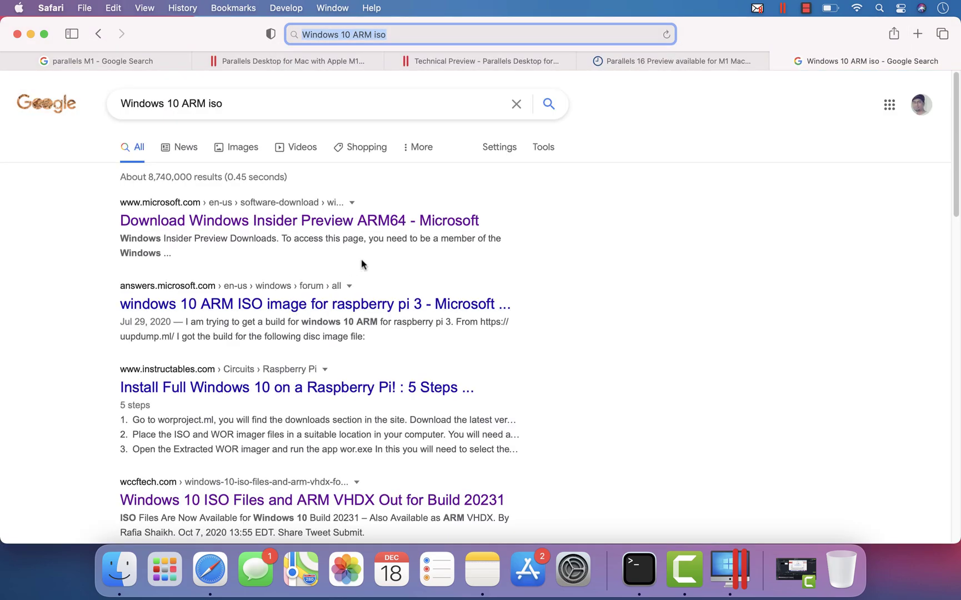
- Open Microsoft's "Download Windows Insider Preview ARM64" search result in a separate tab and switch to it
right_click(387, 229)
left_click(406, 224)
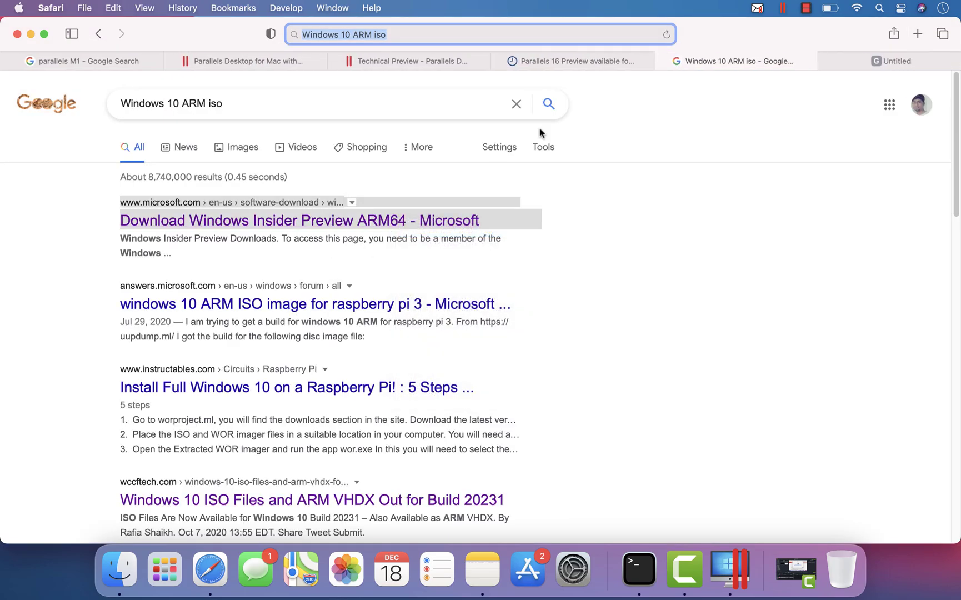
left_click(864, 62)
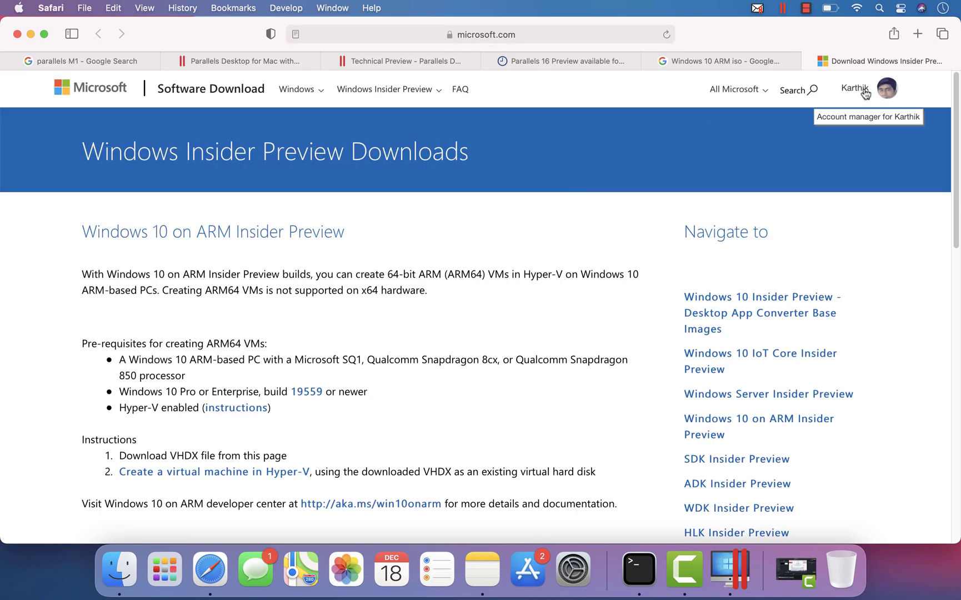
- Download the Windows 10 Client ARM64 Insider Preview Build 20231 VHDX and show its download progress
scroll(464, 317, "down", 1)
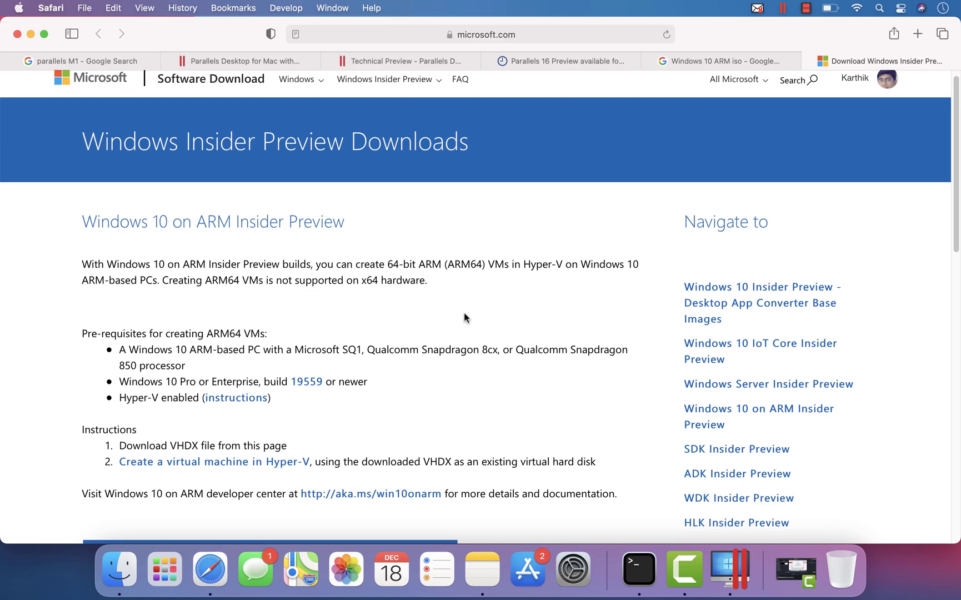
scroll(465, 318, "down", 5)
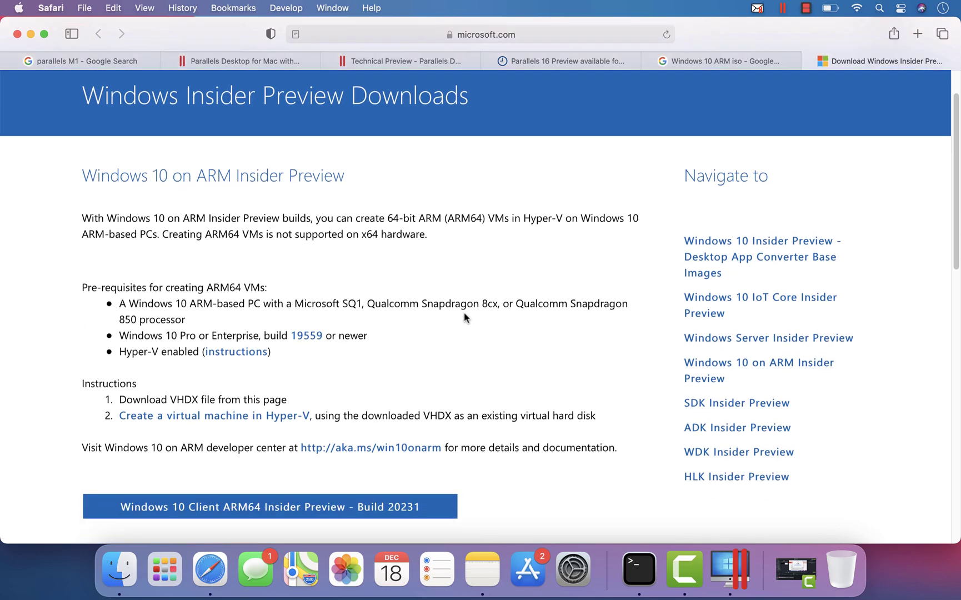
scroll(465, 314, "down", 1)
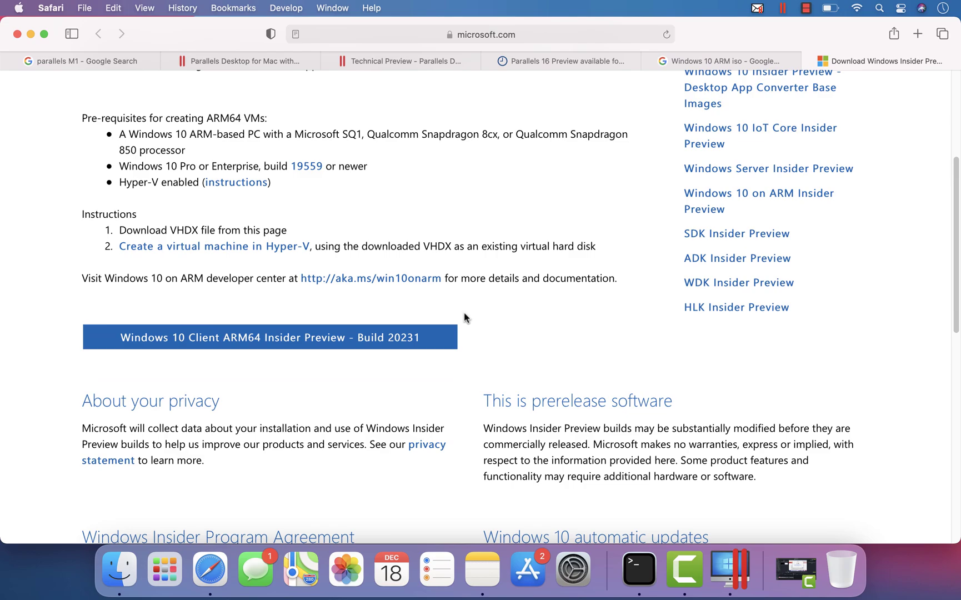
left_click(335, 340)
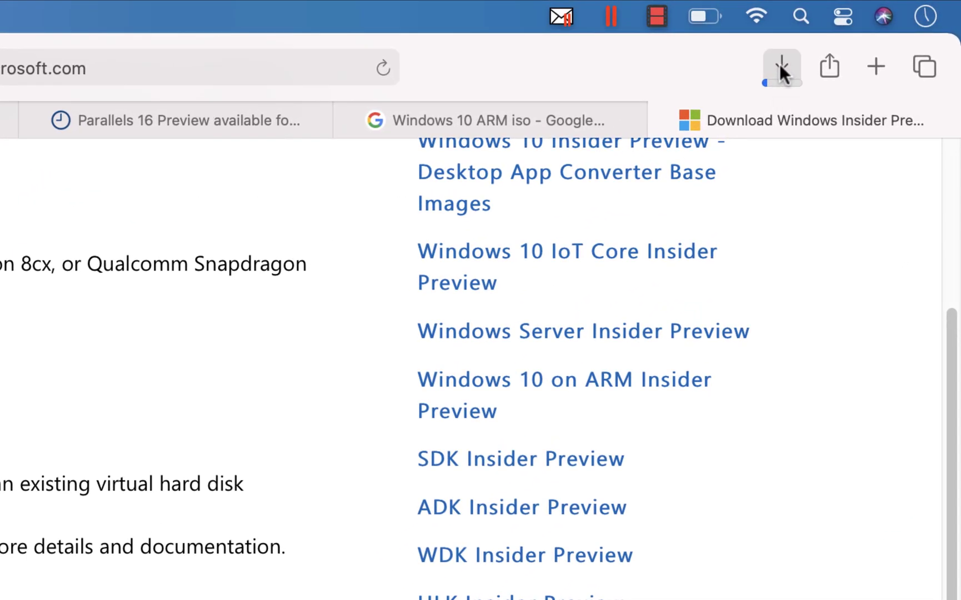
left_click(780, 66)
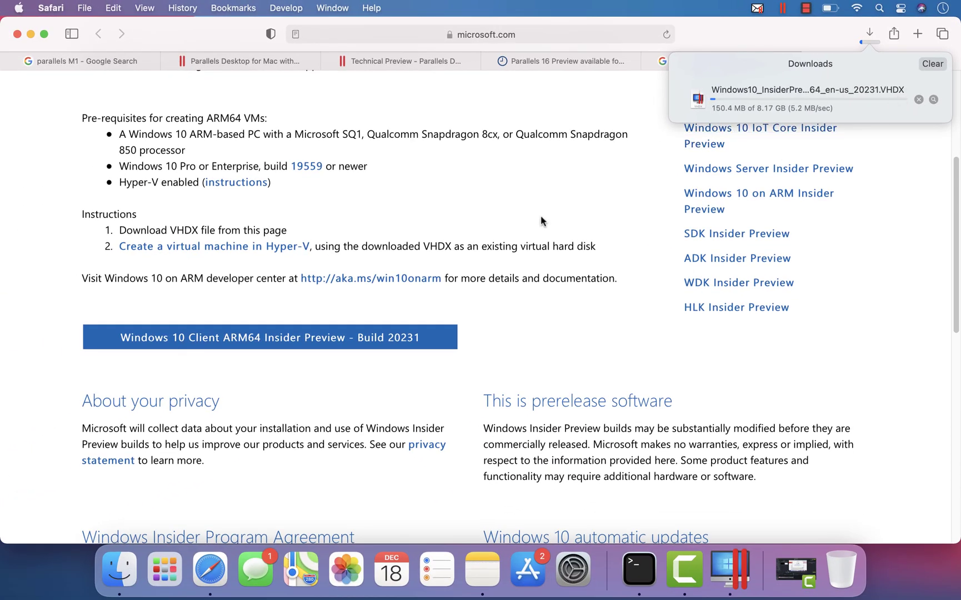
- Quit Parallels Desktop while the Windows VHDX file downloads
left_click(735, 565)
right_click(733, 575)
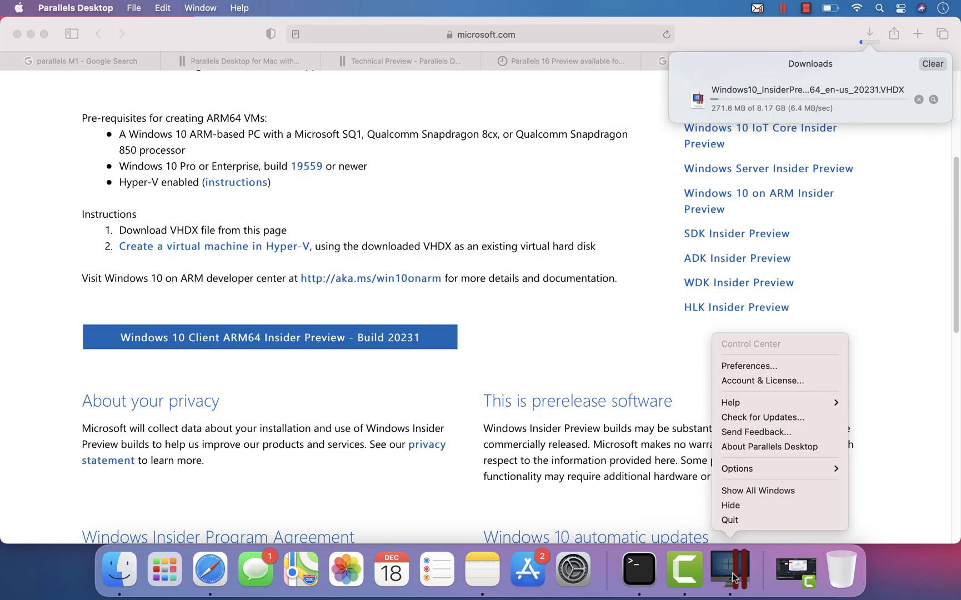
left_click(755, 521)
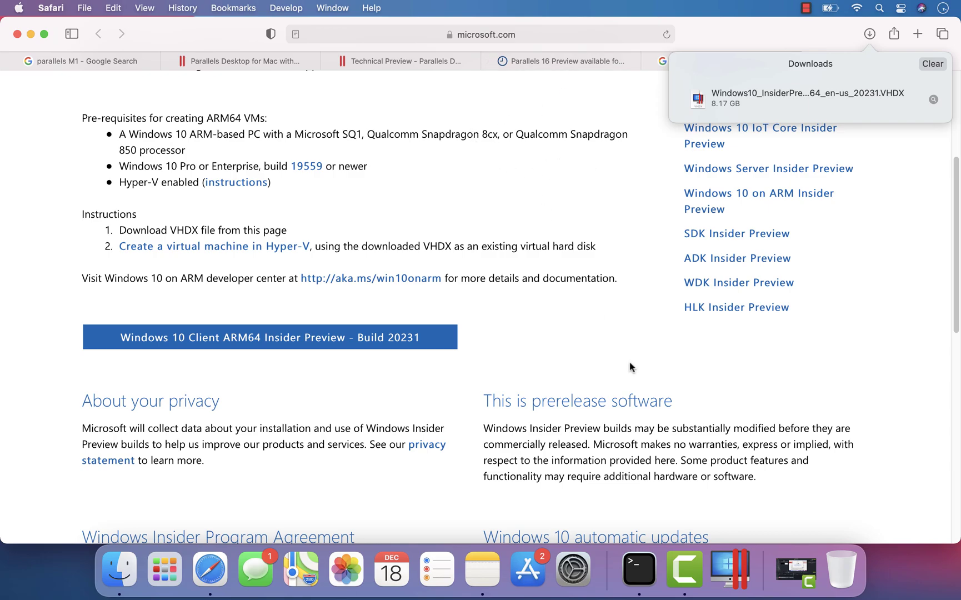
- Relaunch Parallels Desktop and create a Windows 10 virtual machine from the downloaded Windows10_InsiderPreview_Client_ARM64_en-us_20231.VHDX
left_click(719, 563)
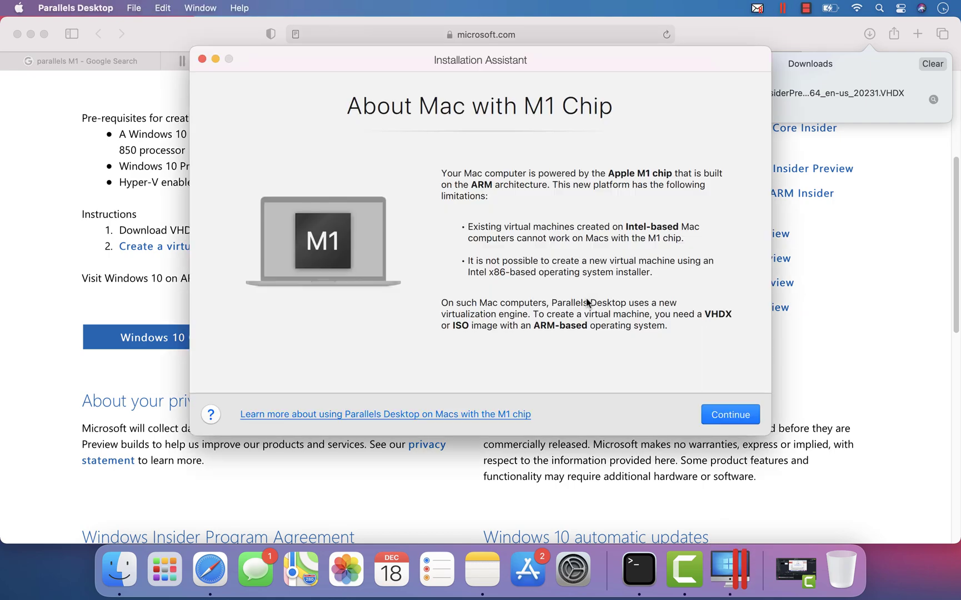
left_click(722, 412)
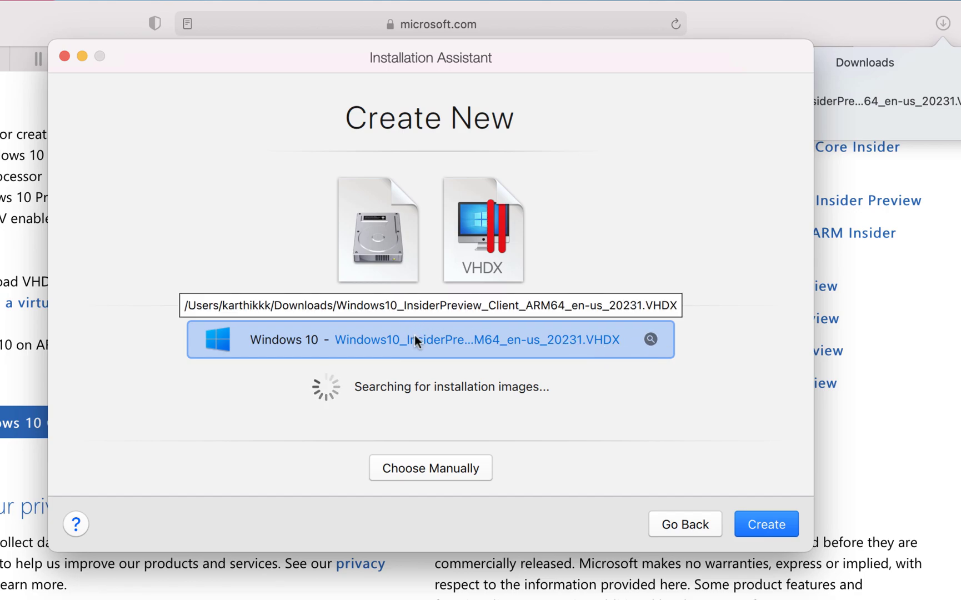
left_click(759, 524)
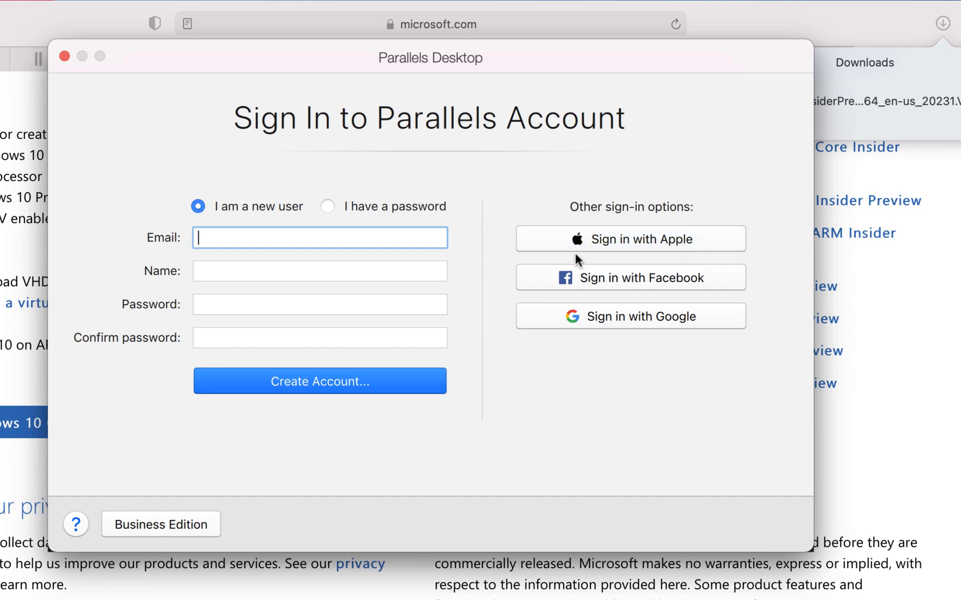
- Dismiss the Facebook login and sign in to the Parallels account with Apple instead
left_click(609, 277)
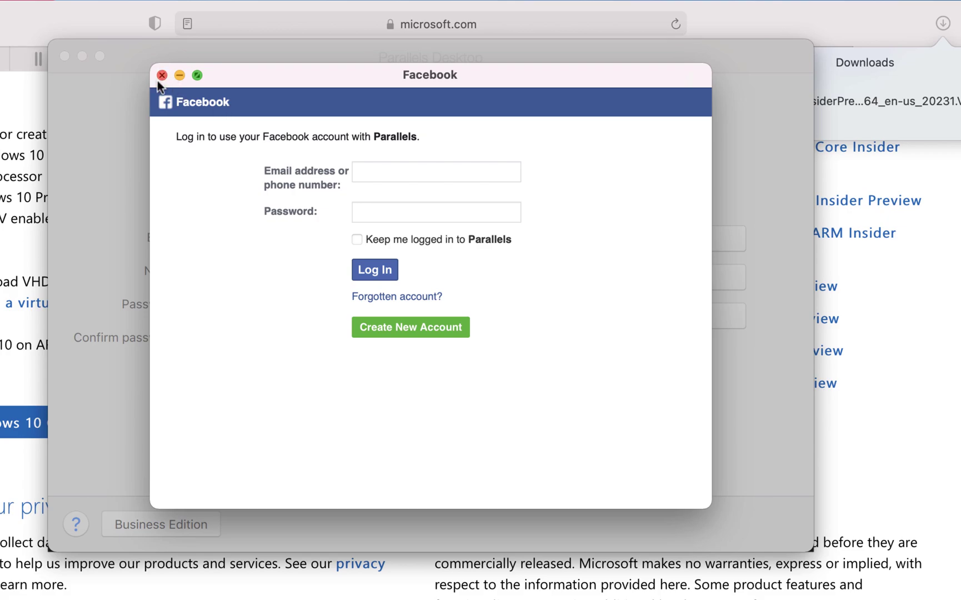
left_click(159, 78)
left_click(583, 232)
type("2")
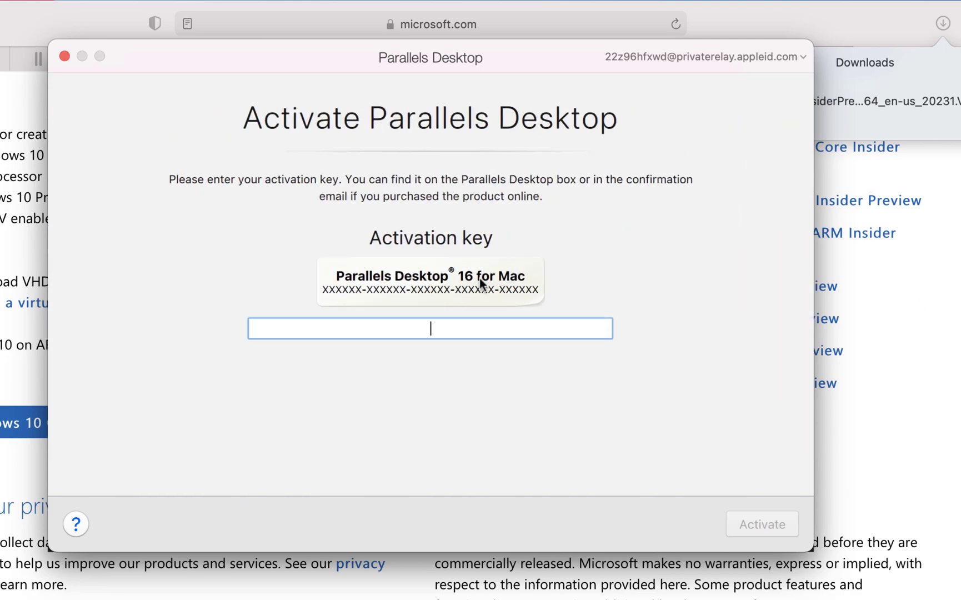
- Copy the activation key from the Install and Activate section of the Parallels Technical Preview page in Safari
left_click(245, 587)
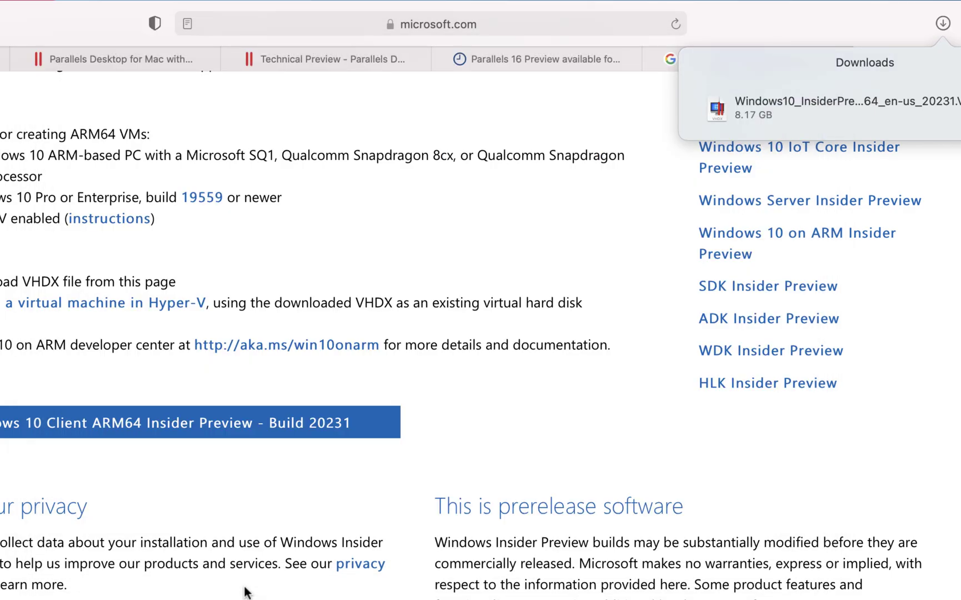
left_click(364, 60)
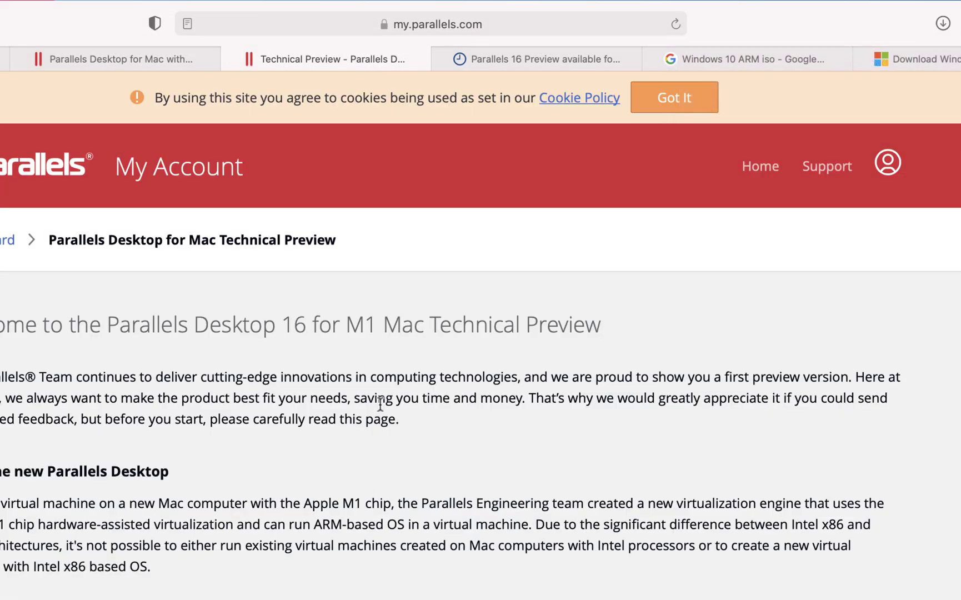
scroll(380, 404, "down", 12)
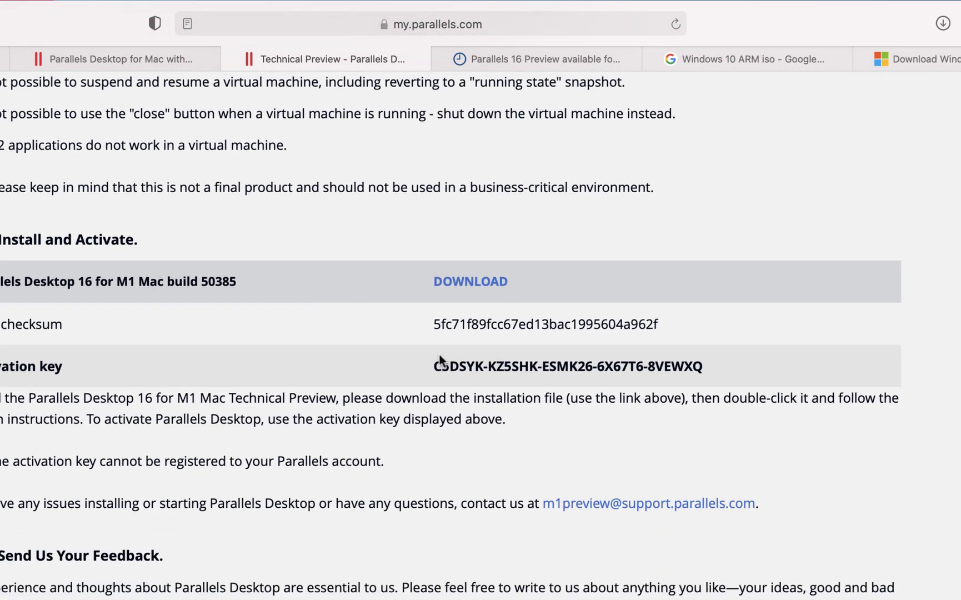
left_click_drag(434, 366, 774, 367)
key("super+c")
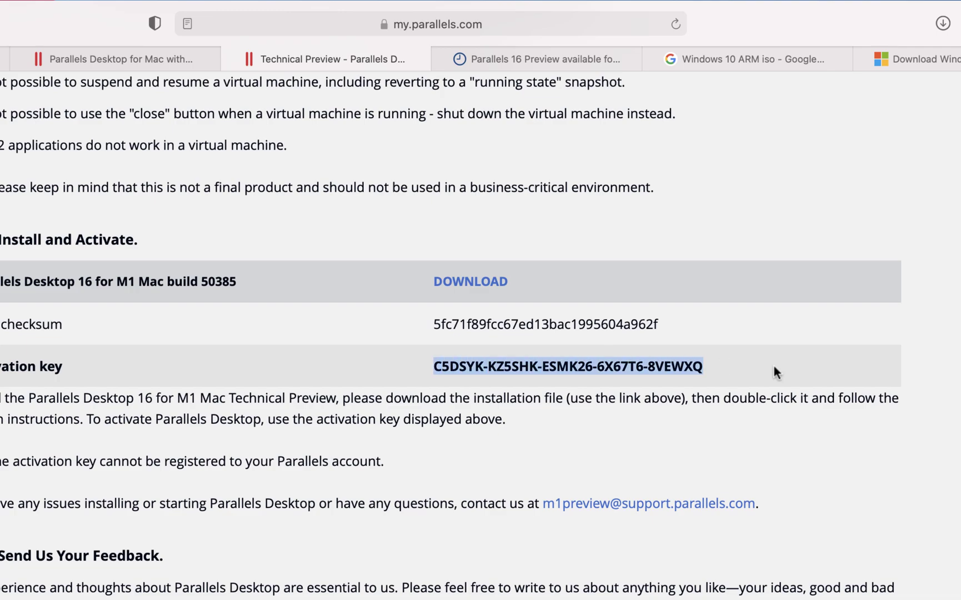
- Switch back to Parallels Desktop, paste the activation key, and activate the product
key("super+Tab")
key("super+v")
left_click(752, 525)
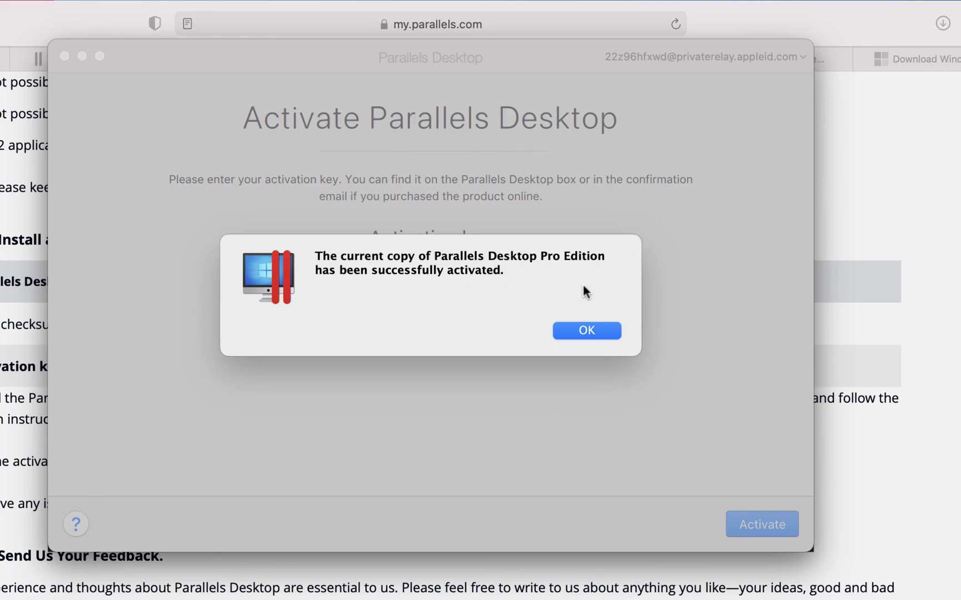
left_click(589, 334)
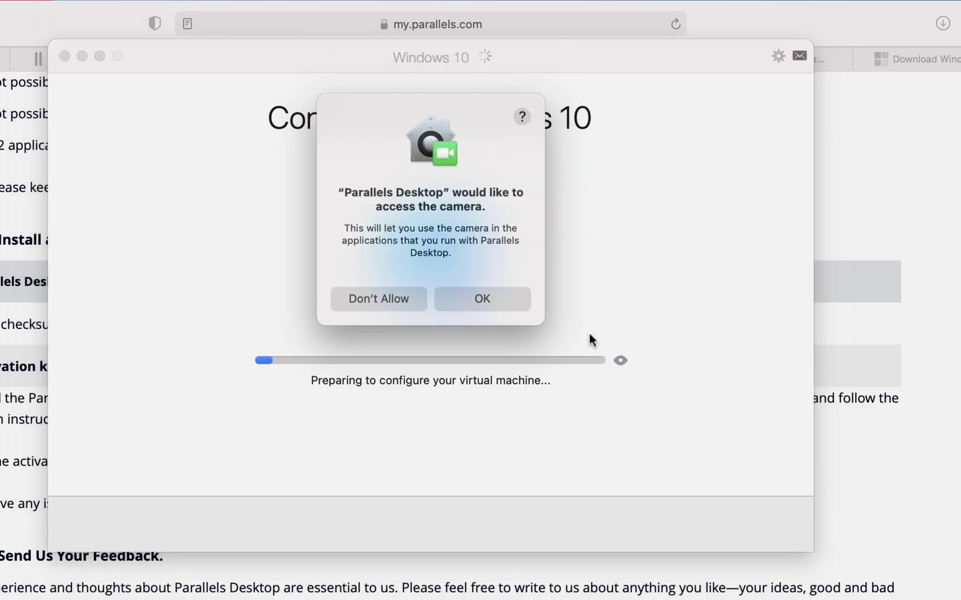
- Allow Parallels Desktop to access the camera and the microphone
left_click(492, 295)
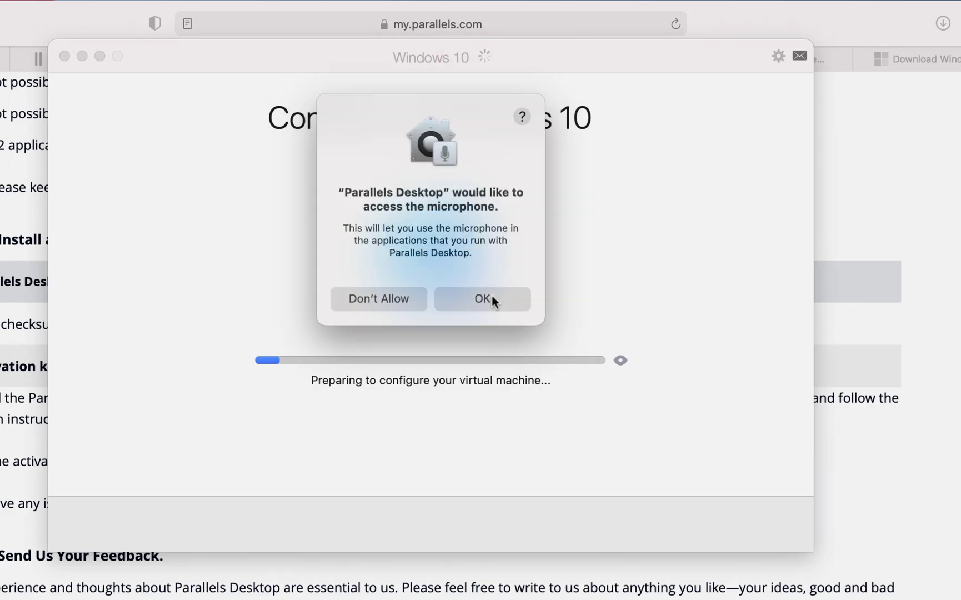
left_click(486, 302)
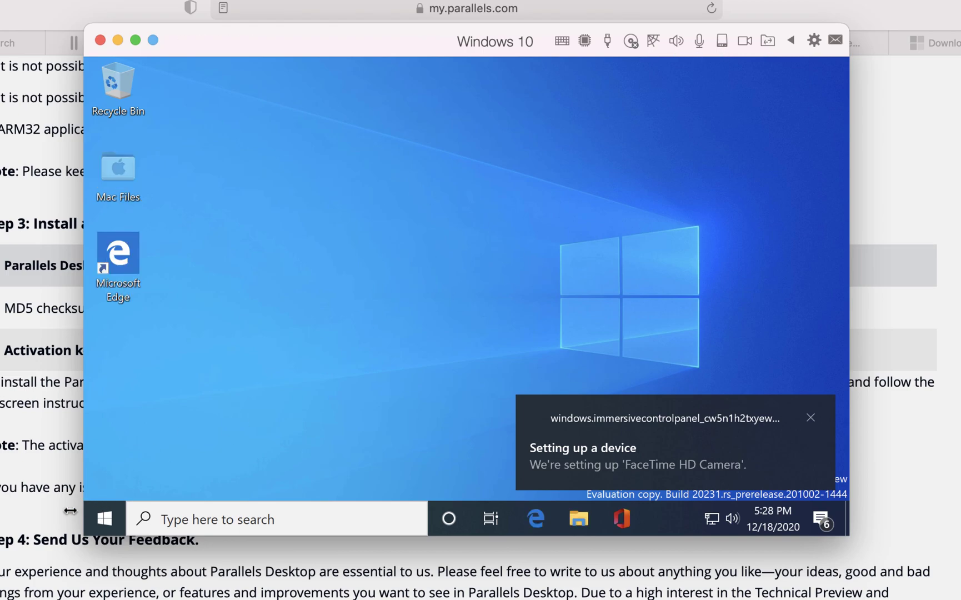
- Refresh the desktop of the Windows 10 virtual machine and open its Start menu
right_click(301, 303)
left_click(343, 352)
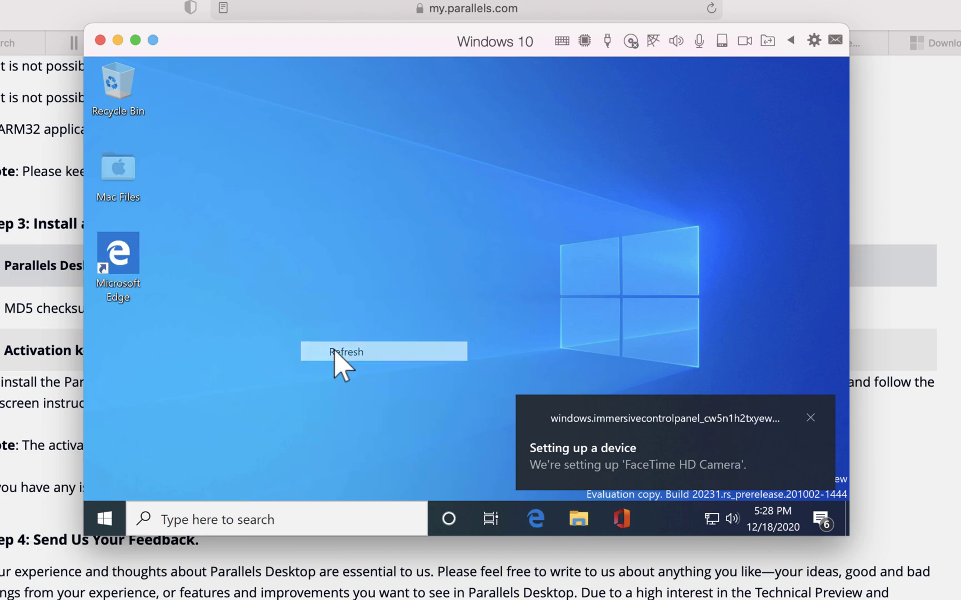
left_click(98, 520)
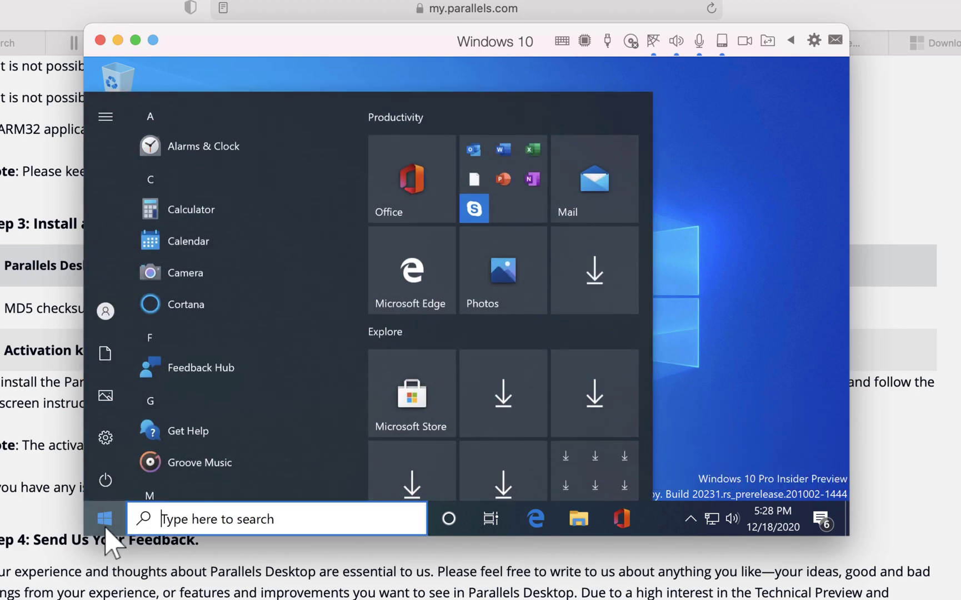
- Try Coherence mode for the Windows 10 virtual machine, go through its introduction, and revert to the windowed view
left_click(153, 39)
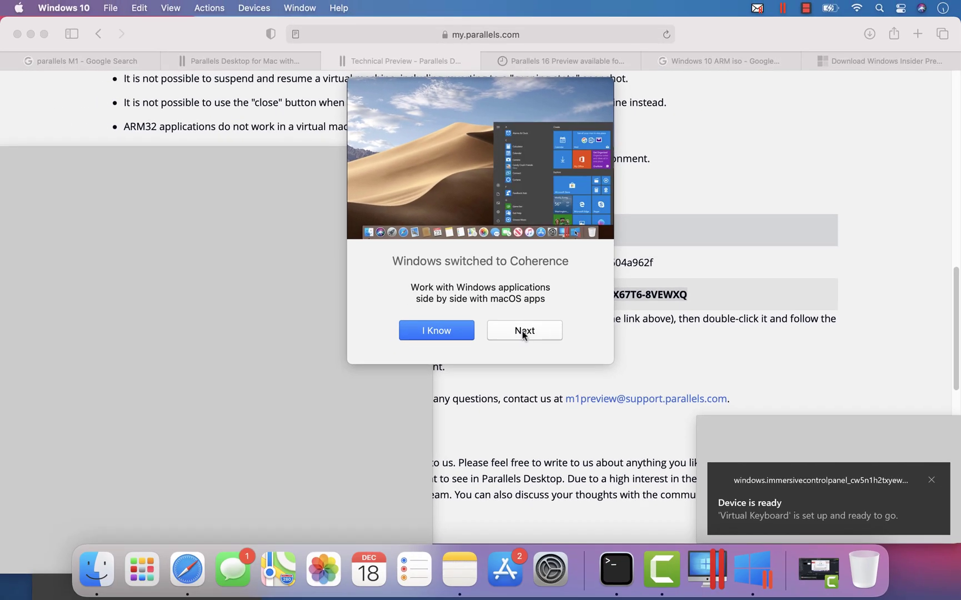
left_click(532, 362)
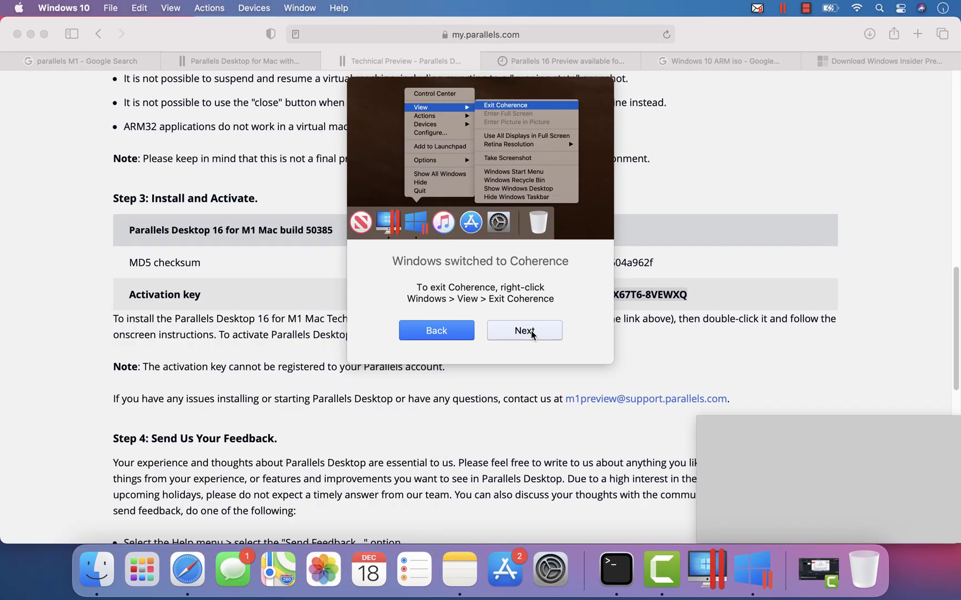
left_click(531, 331)
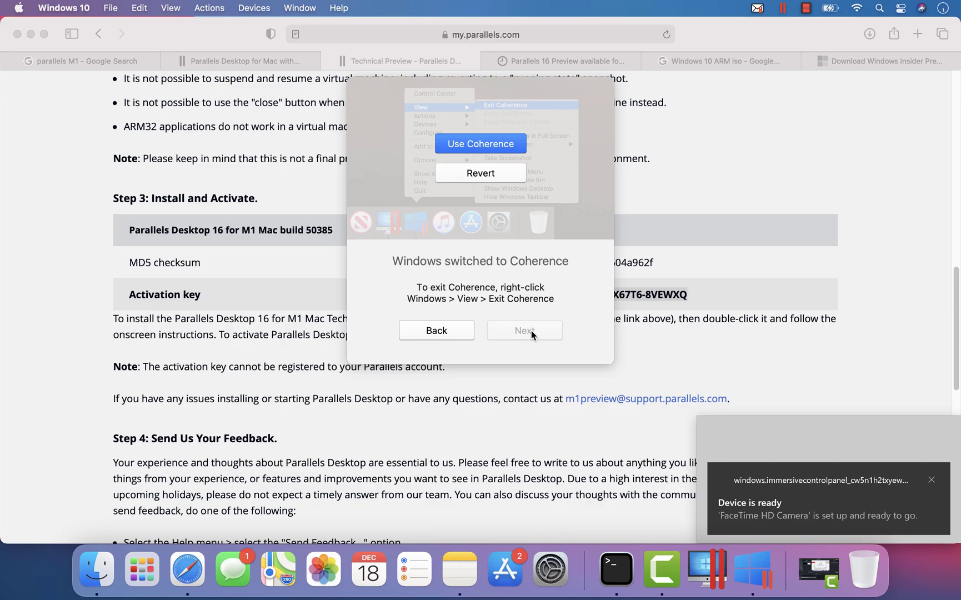
left_click(494, 171)
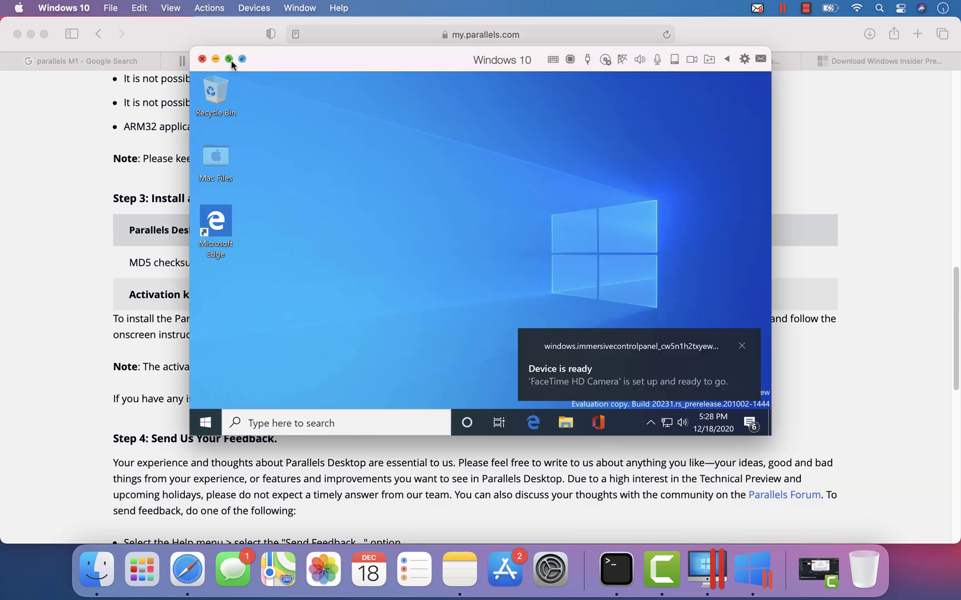
- Show the Windows 10 virtual machine in full screen and refresh its desktop
left_click(229, 59)
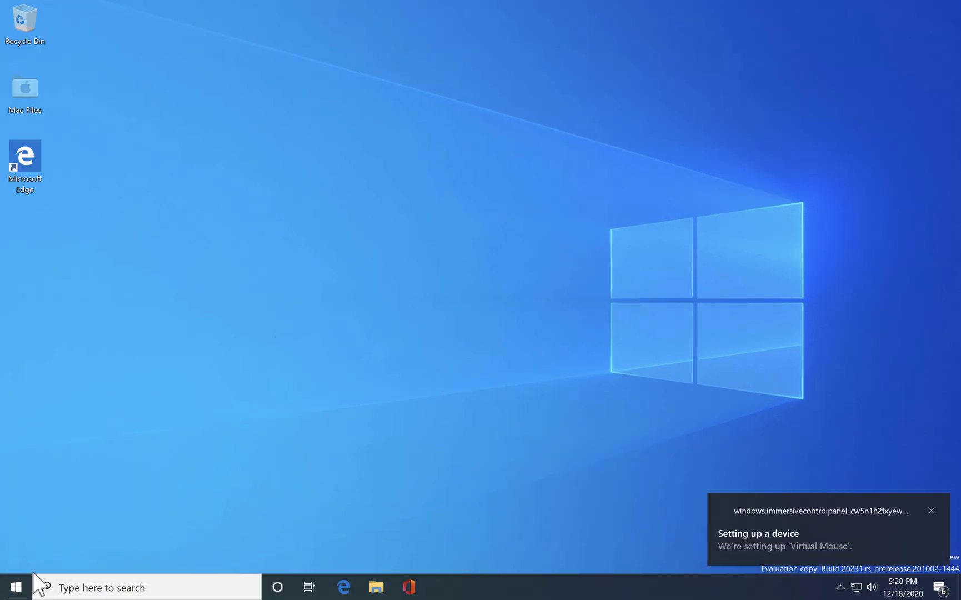
left_click(16, 587)
left_click(381, 78)
right_click(382, 78)
left_click(406, 115)
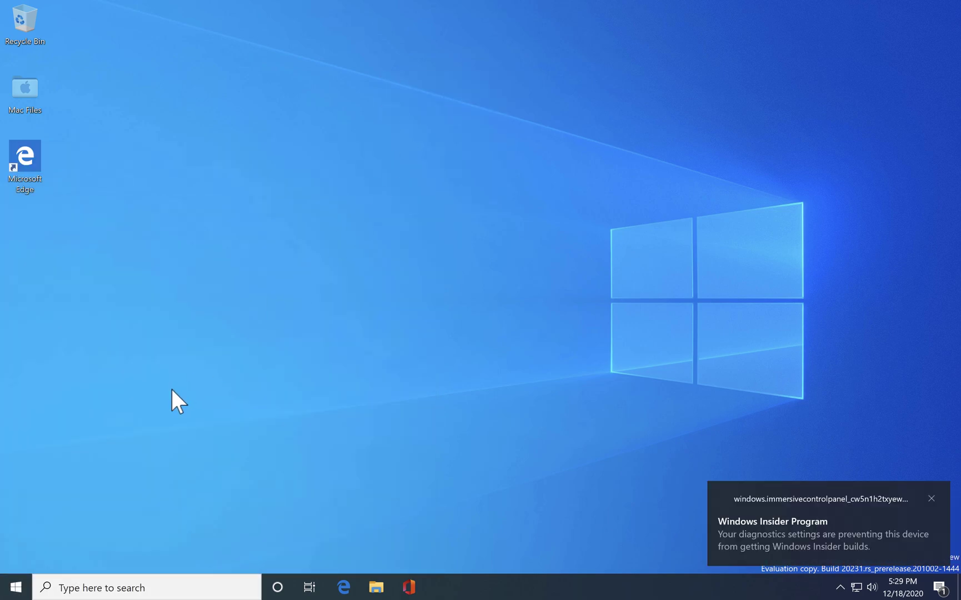
- Browse This PC, the Windows folder on Local Disk (C:), Downloads and Documents in File Explorer, and close it
key("super+e")
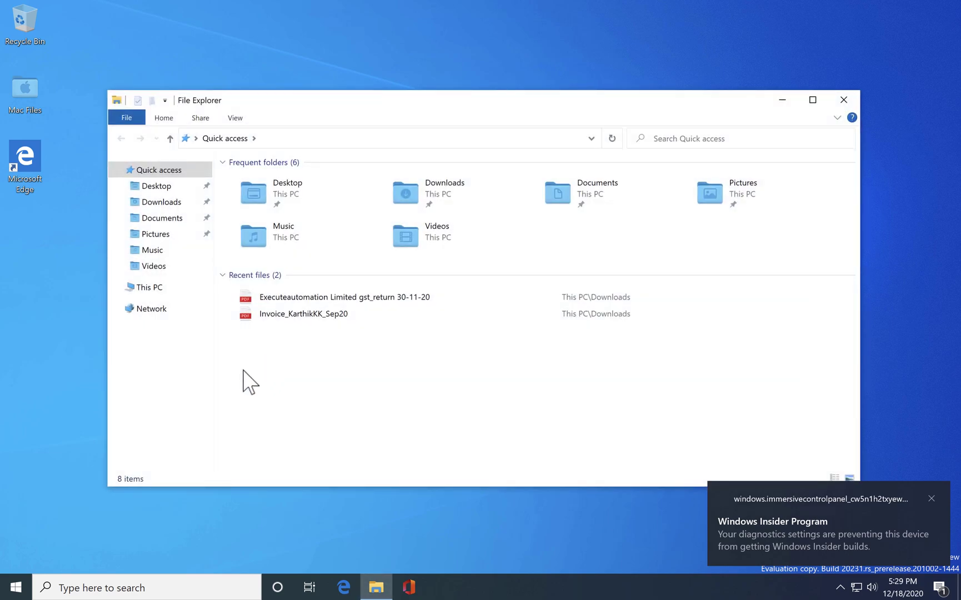
left_click(151, 286)
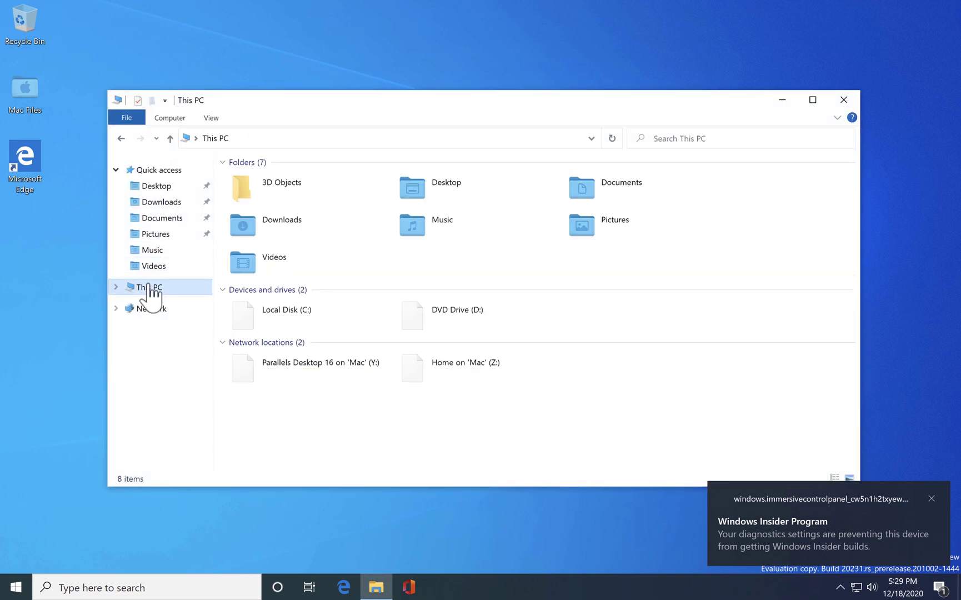
double_click(293, 327)
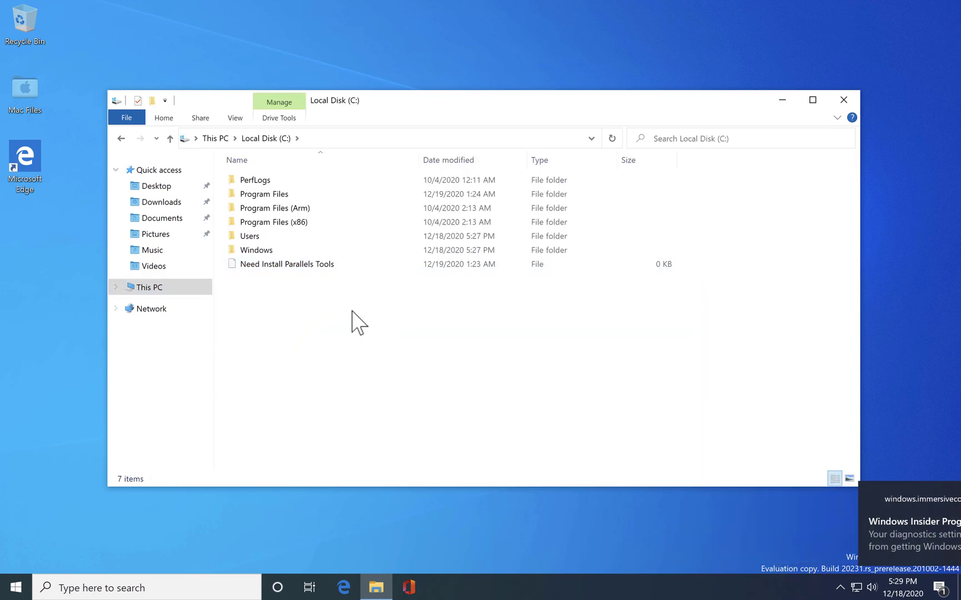
left_click(257, 251)
double_click(257, 251)
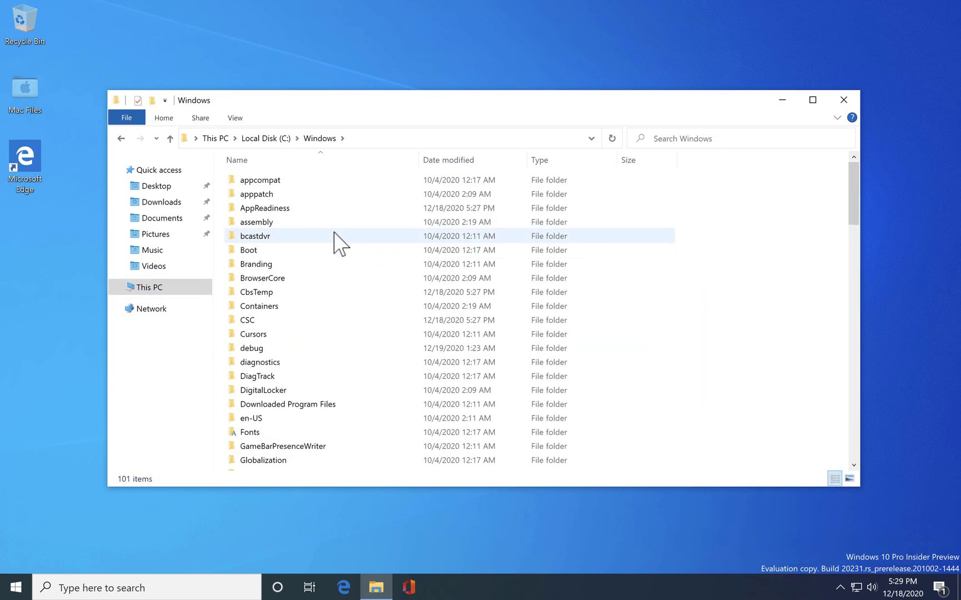
left_click(147, 203)
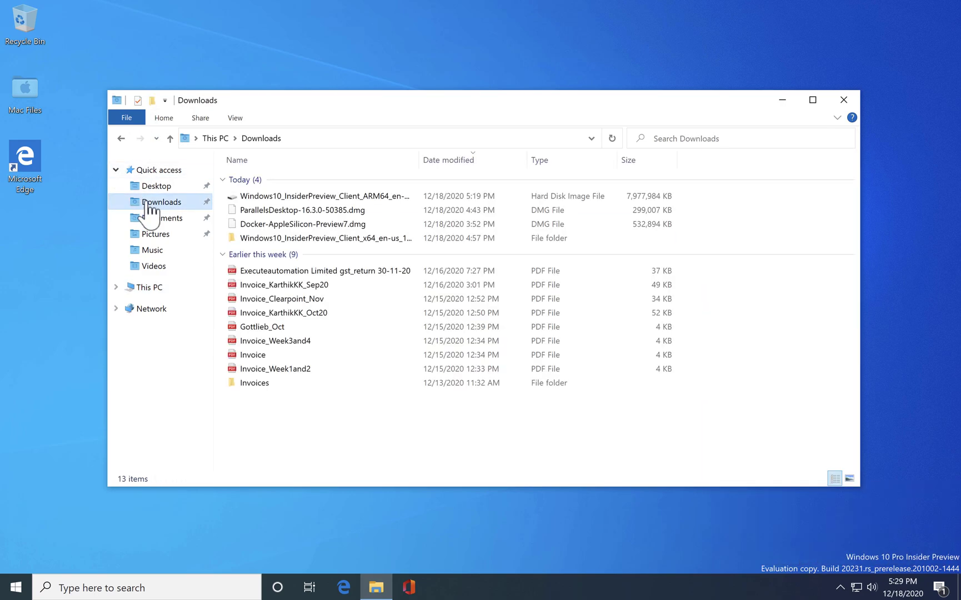
left_click(159, 218)
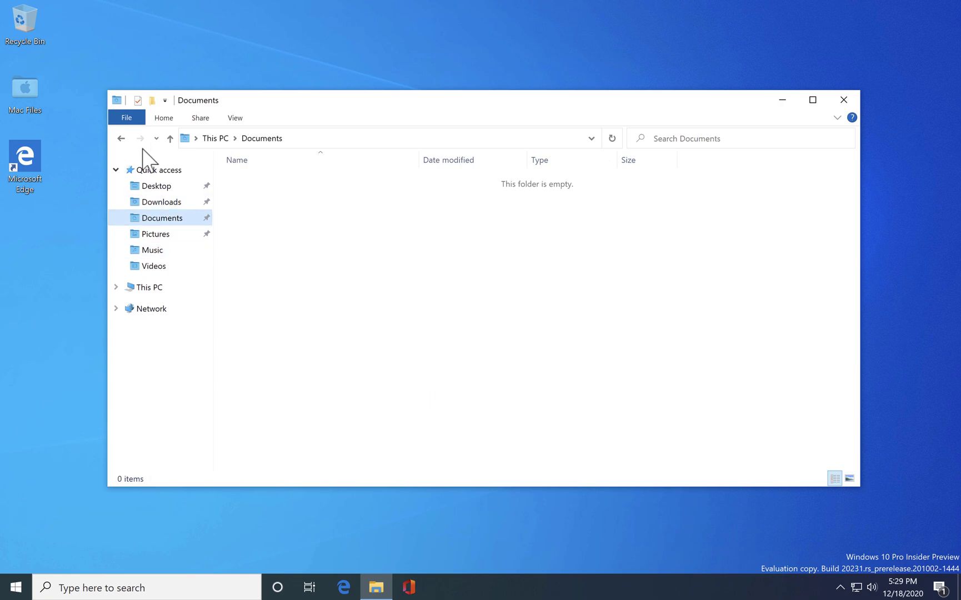
left_click(844, 100)
- Refresh the Windows desktop and open and close the Start menu several times to check its responsiveness
right_click(536, 238)
left_click(554, 273)
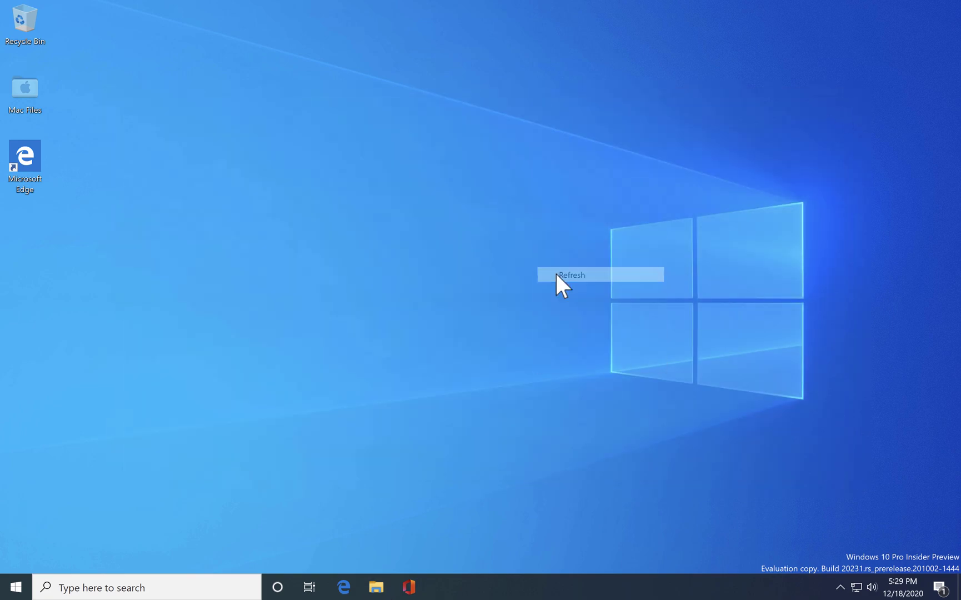
left_click(17, 583)
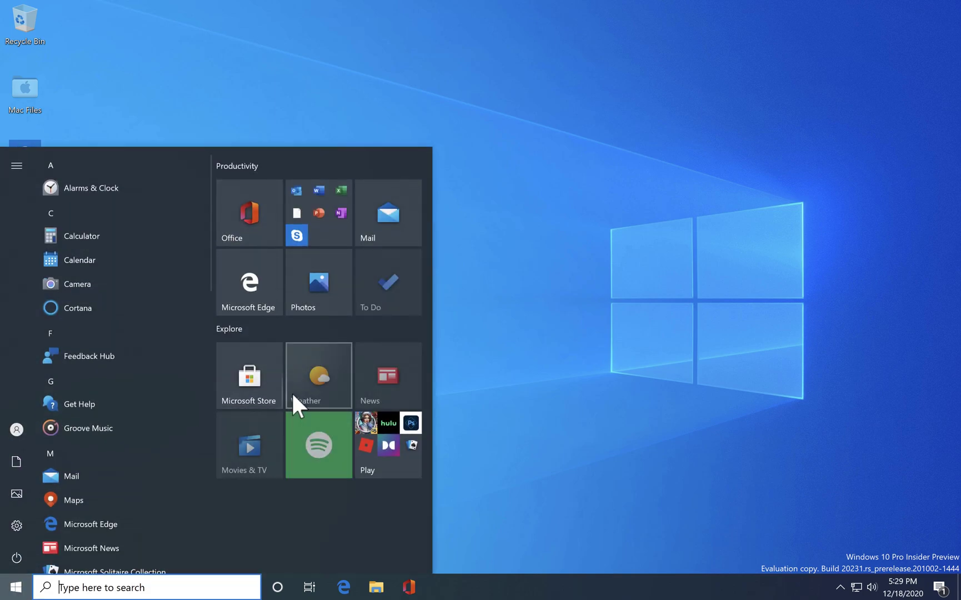
left_click(15, 585)
left_click(15, 585)
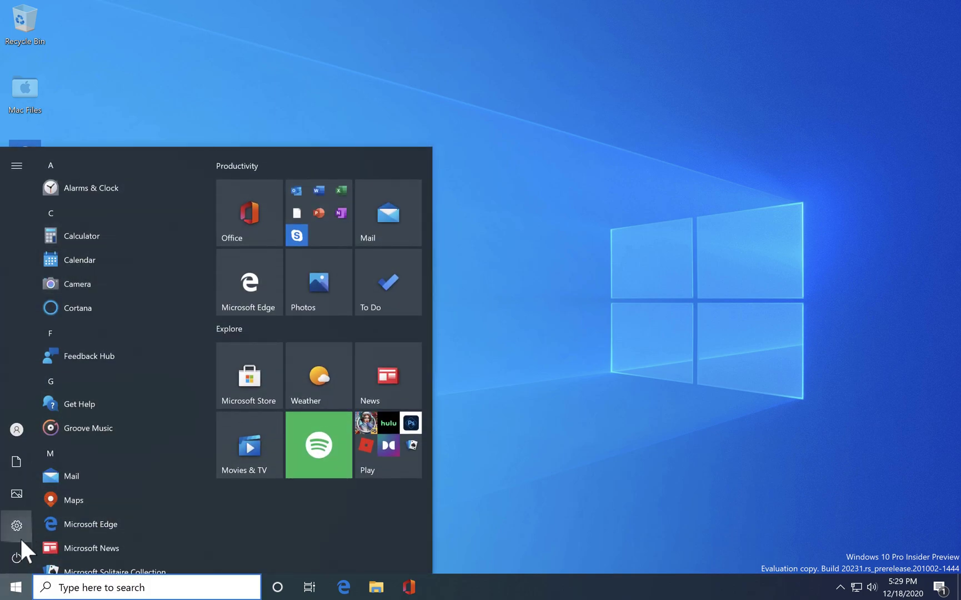
left_click(15, 587)
left_click(16, 593)
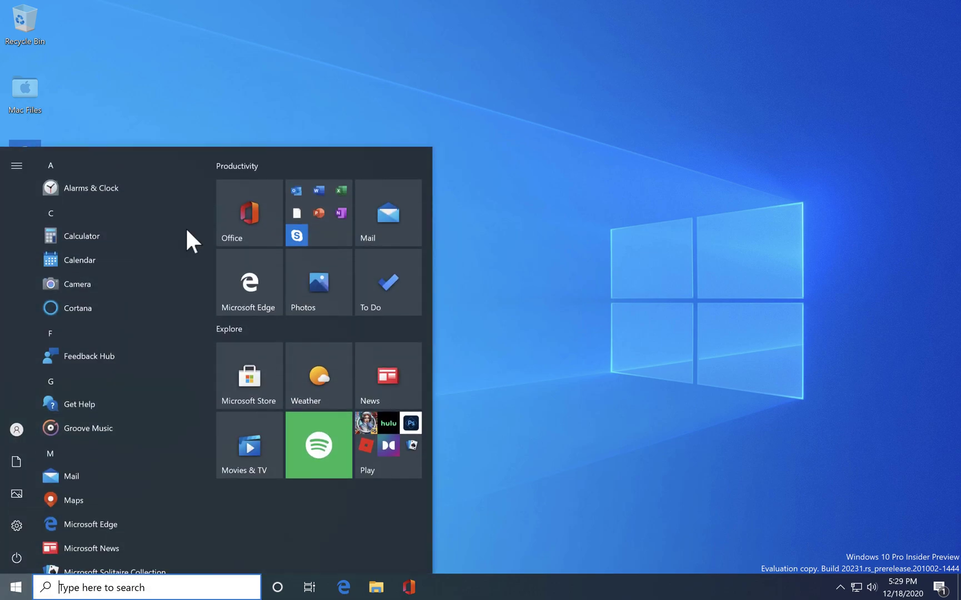
left_click(393, 105)
left_click(343, 589)
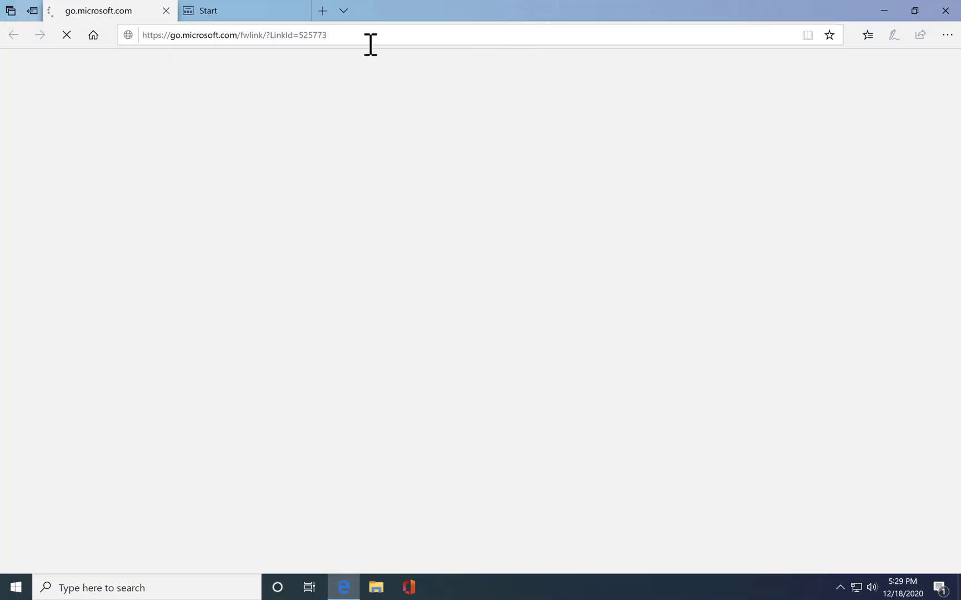
left_click(285, 12)
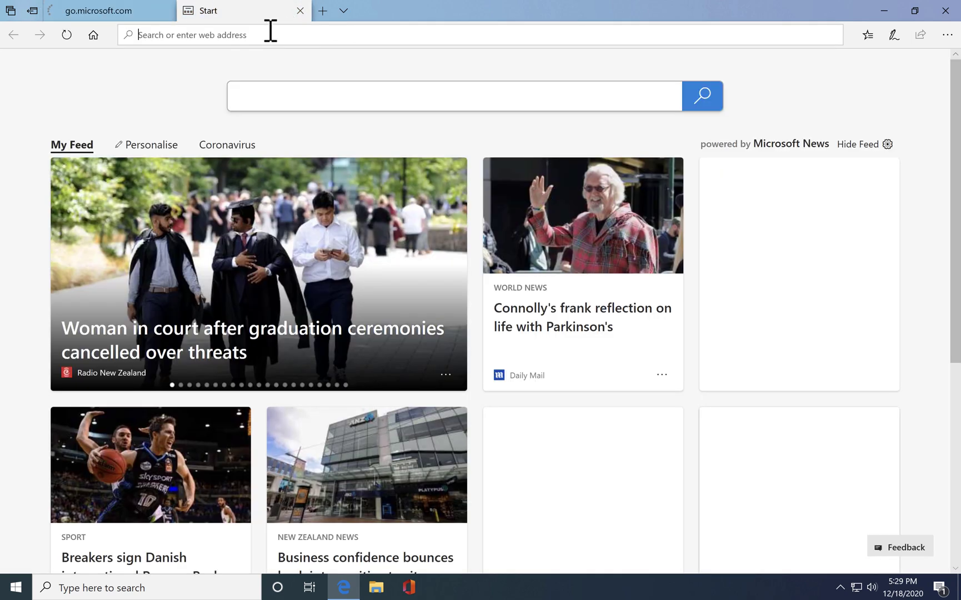
type("apple")
key("ctrl+Return")
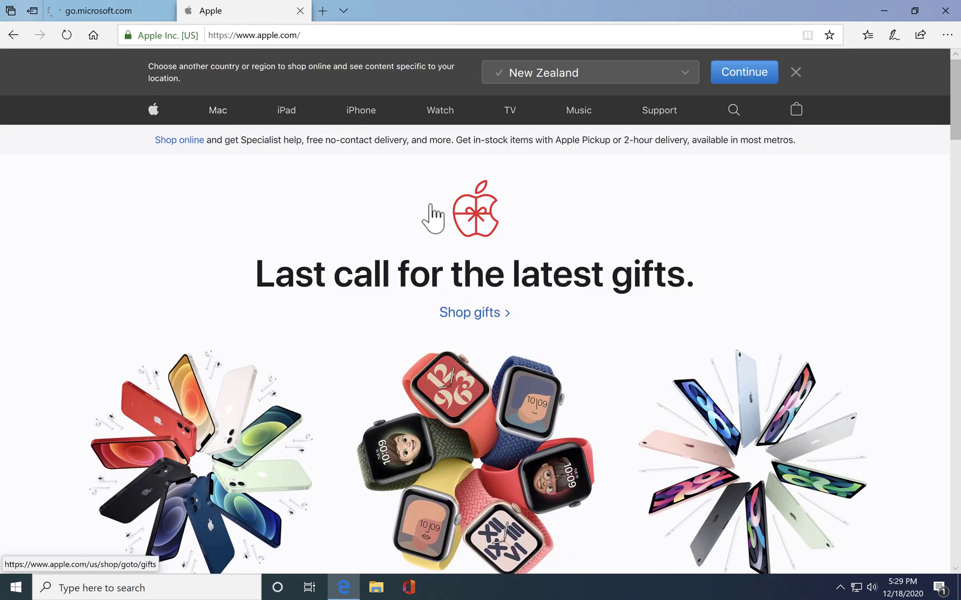
- Switch the Apple website to its New Zealand version and look through the home page
scroll(429, 294, "down", 6)
scroll(431, 296, "up", 6)
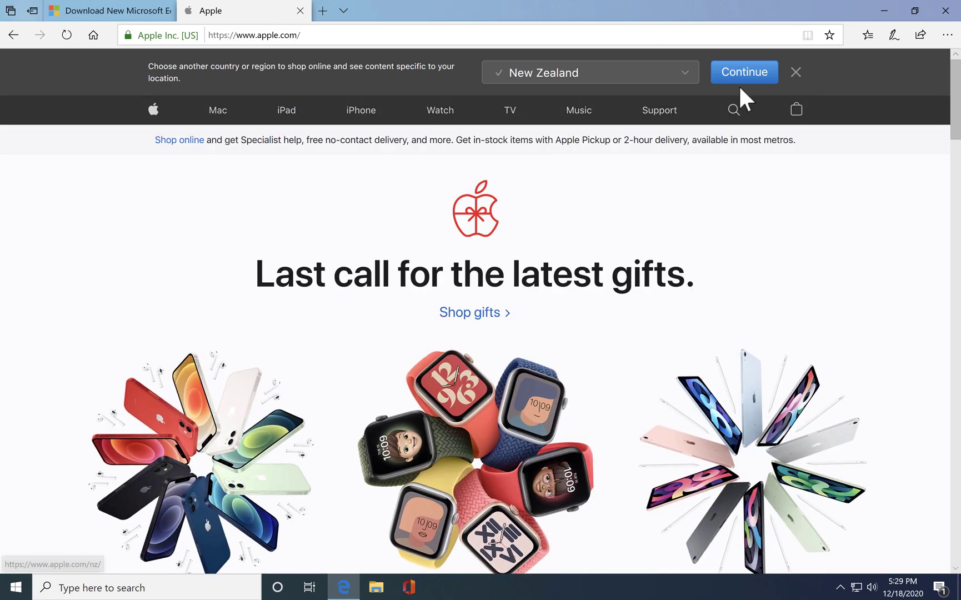
left_click(760, 79)
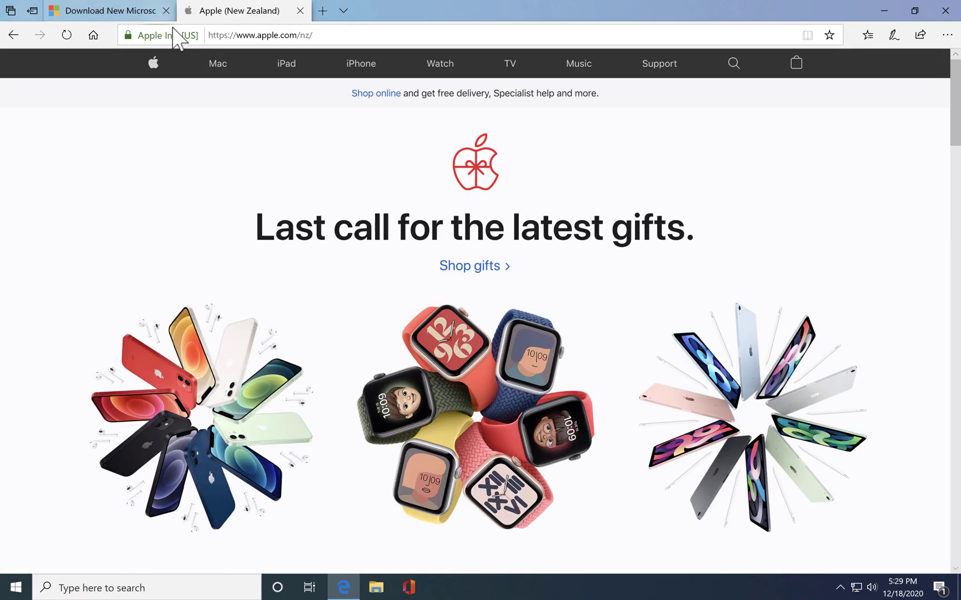
scroll(361, 354, "down", 5)
scroll(358, 355, "down", 10)
scroll(356, 354, "up", 15)
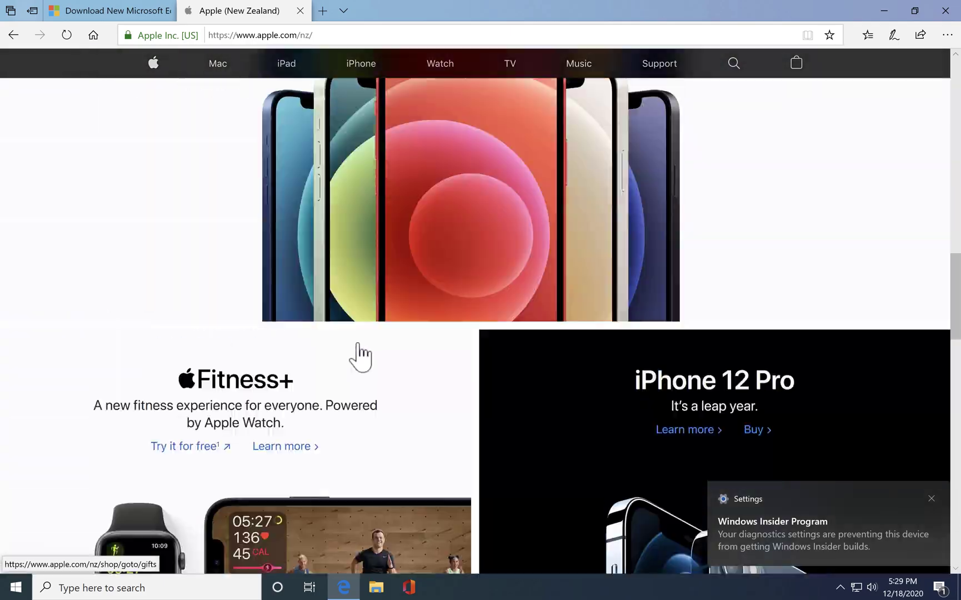
- Look through the Microsoft Edge download page in the other tab and close the browser
left_click(145, 12)
scroll(404, 332, "down", 10)
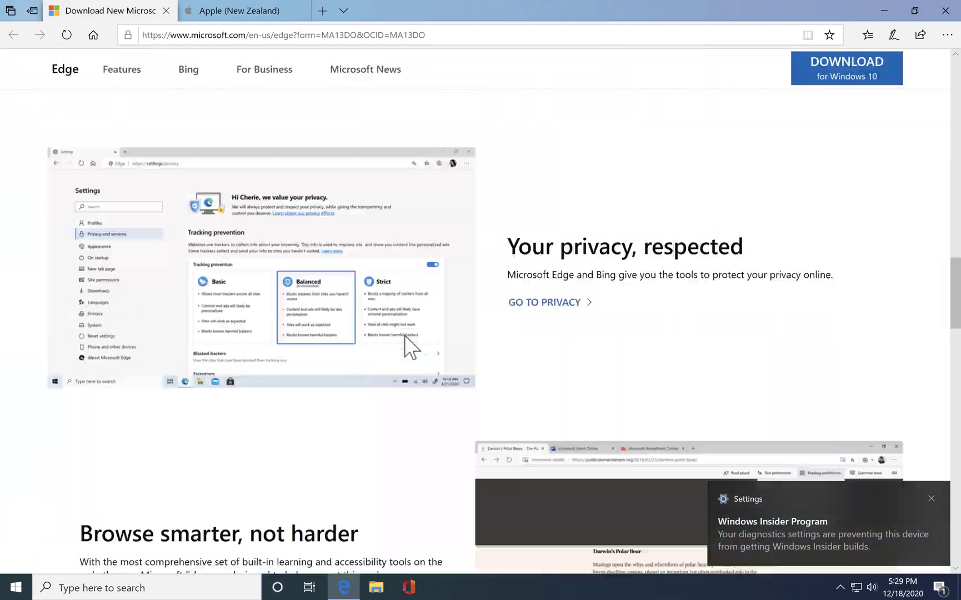
scroll(403, 332, "up", 5)
scroll(404, 336, "up", 5)
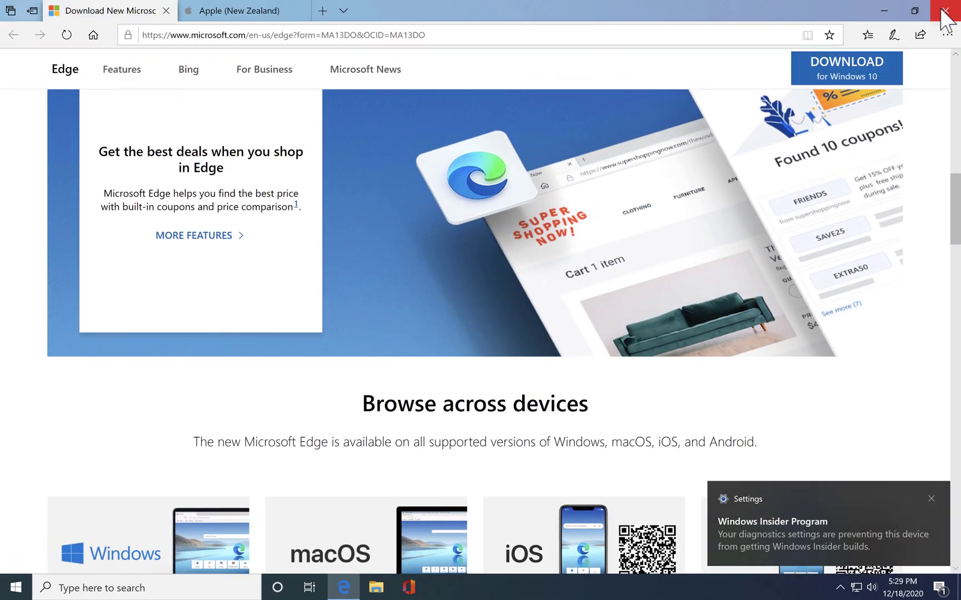
left_click(944, 10)
left_click(408, 328)
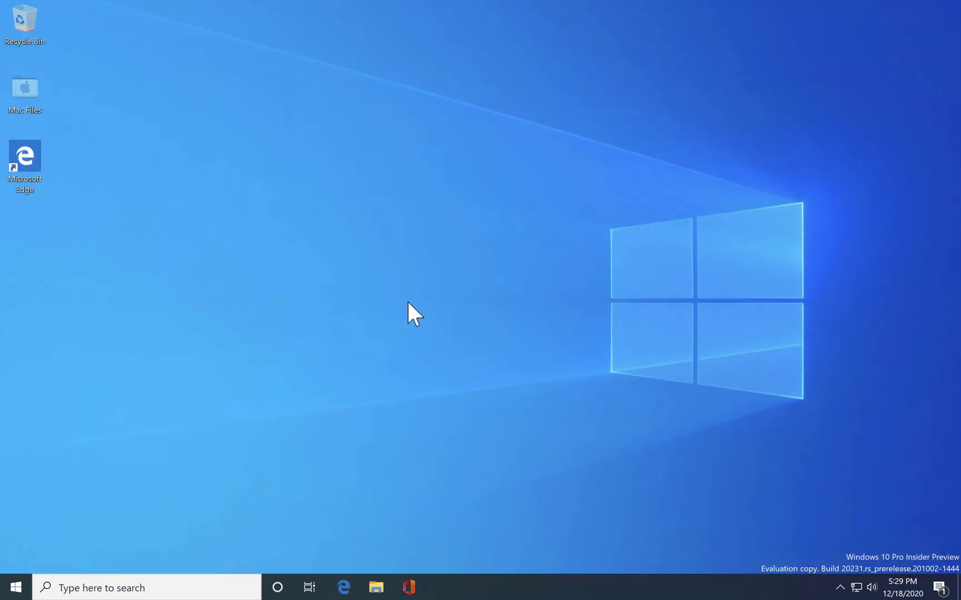
- Open the properties of This PC from File Explorer
key("super+e")
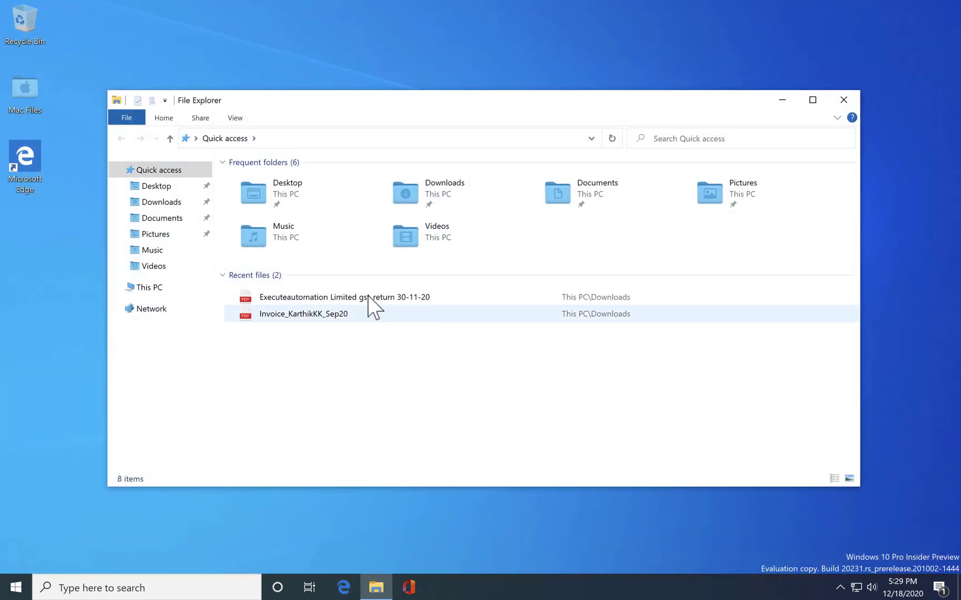
right_click(167, 288)
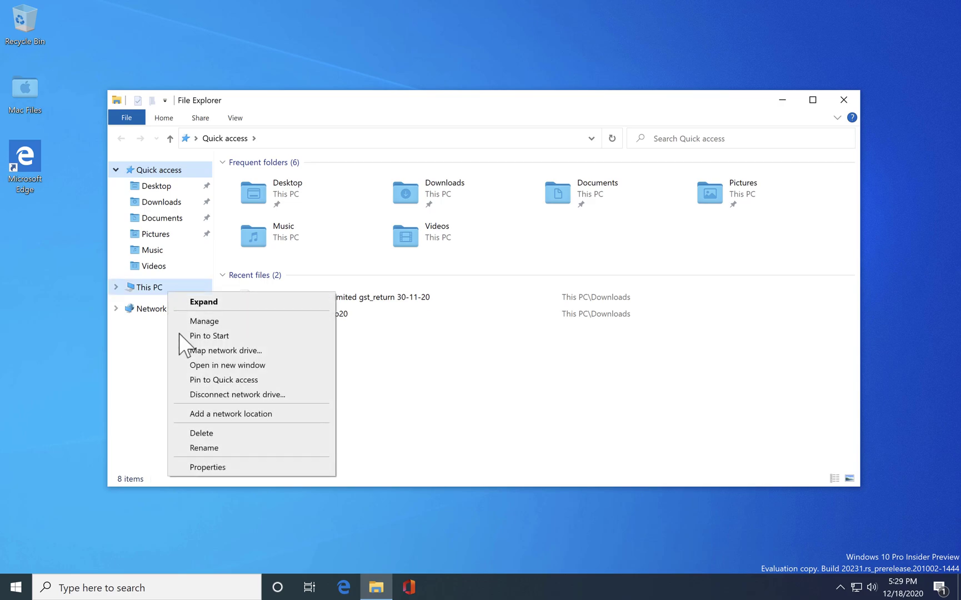
left_click(203, 465)
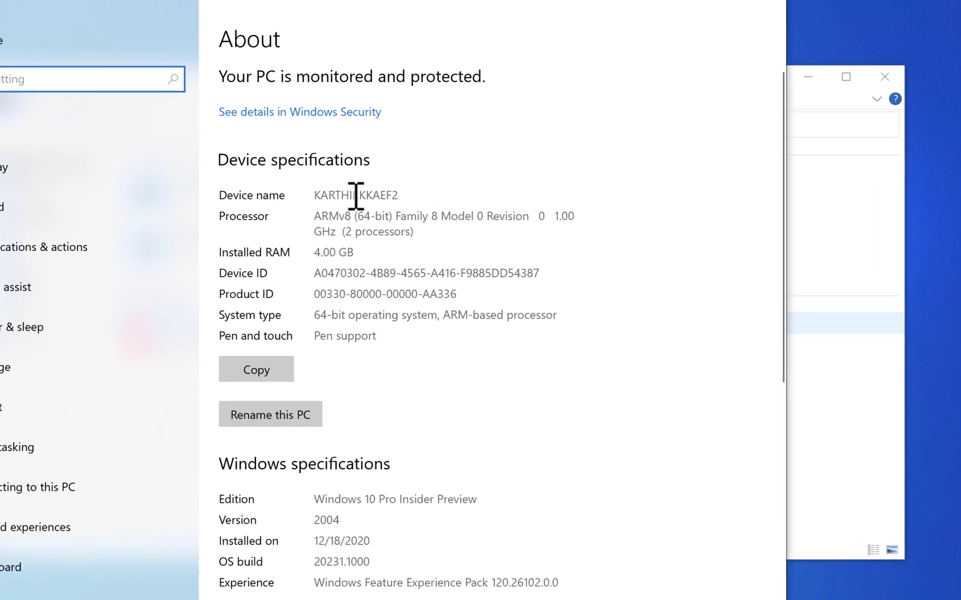
- Examine the processor, Windows edition, version, experience pack and system type on the About page, and close both windows
left_click_drag(317, 222, 507, 241)
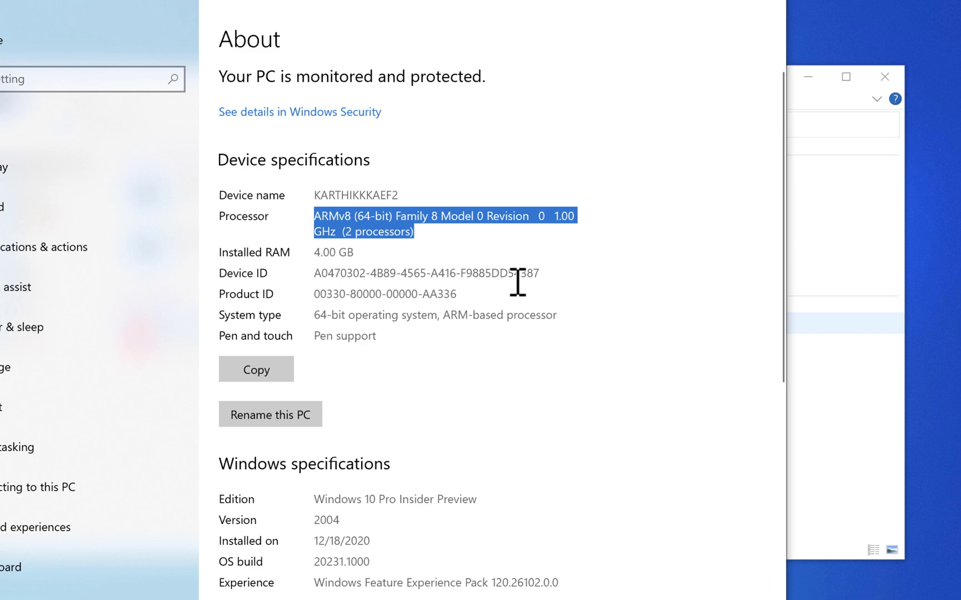
left_click_drag(318, 500, 480, 500)
double_click(327, 520)
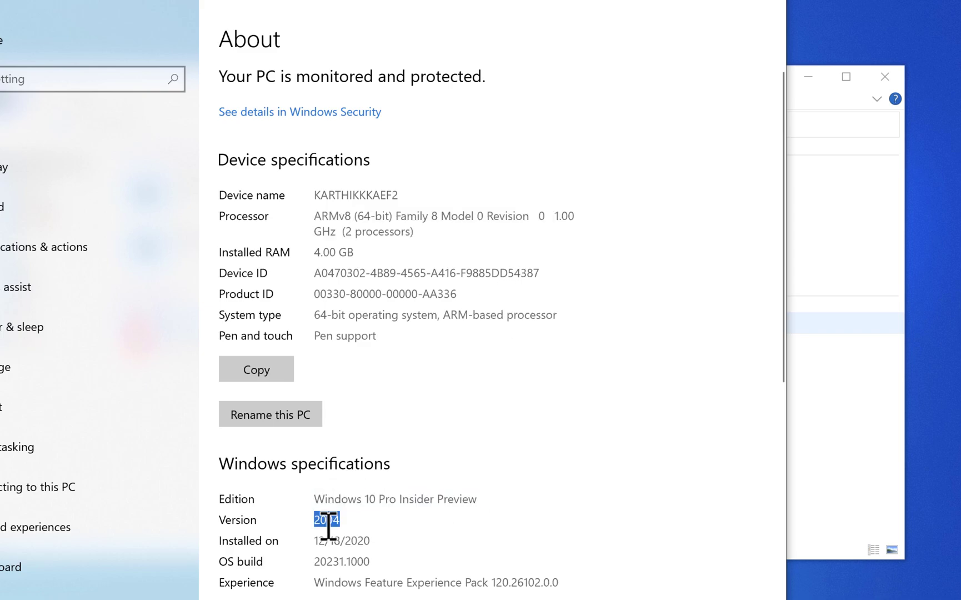
left_click_drag(316, 582, 664, 592)
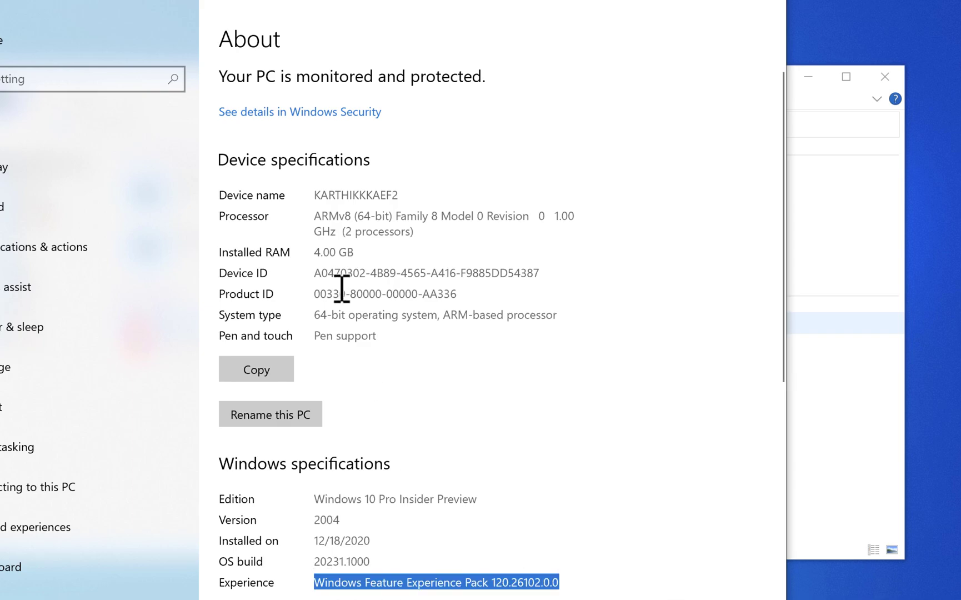
left_click(318, 326)
left_click_drag(561, 314, 389, 315)
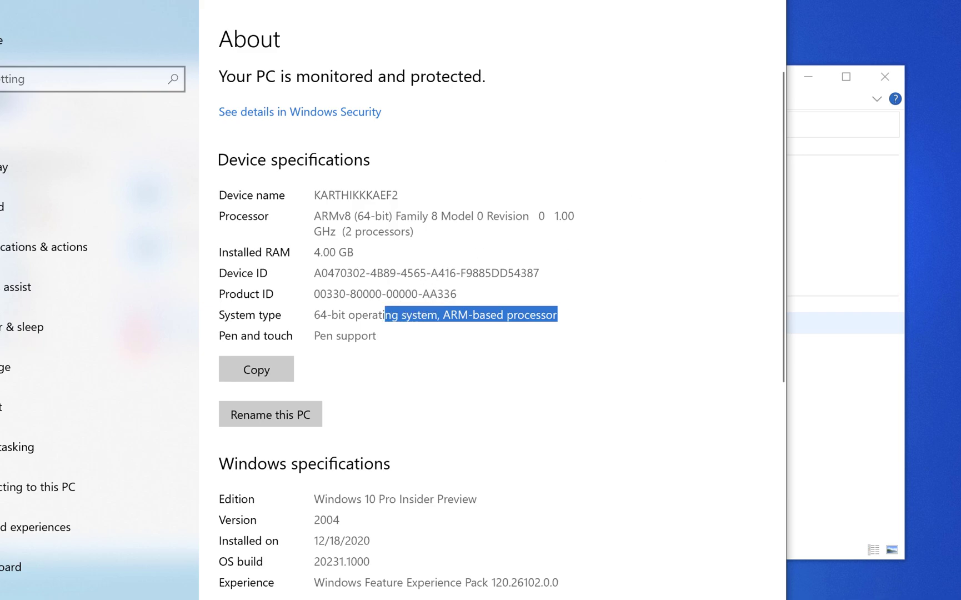
left_click(769, 5)
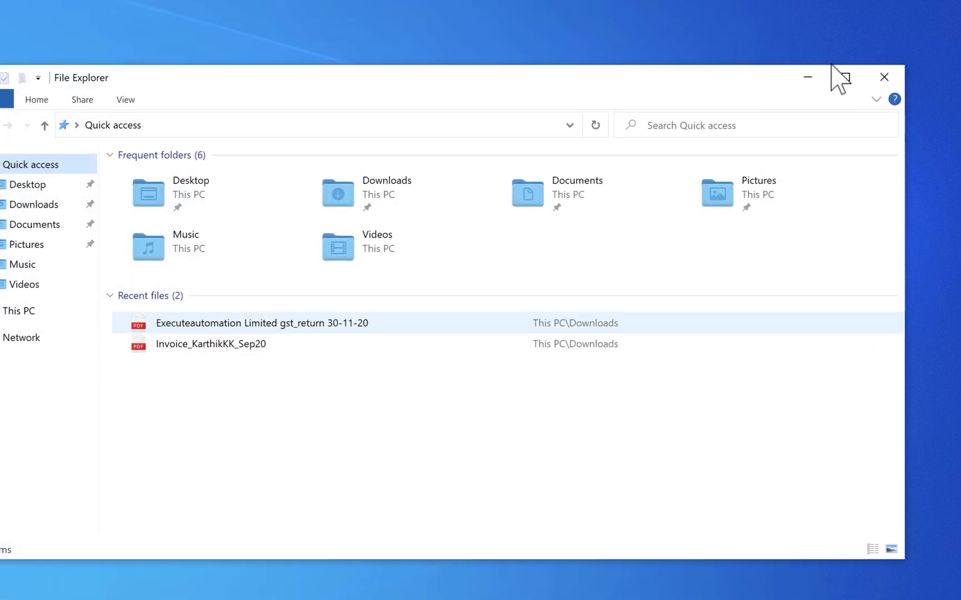
left_click(885, 76)
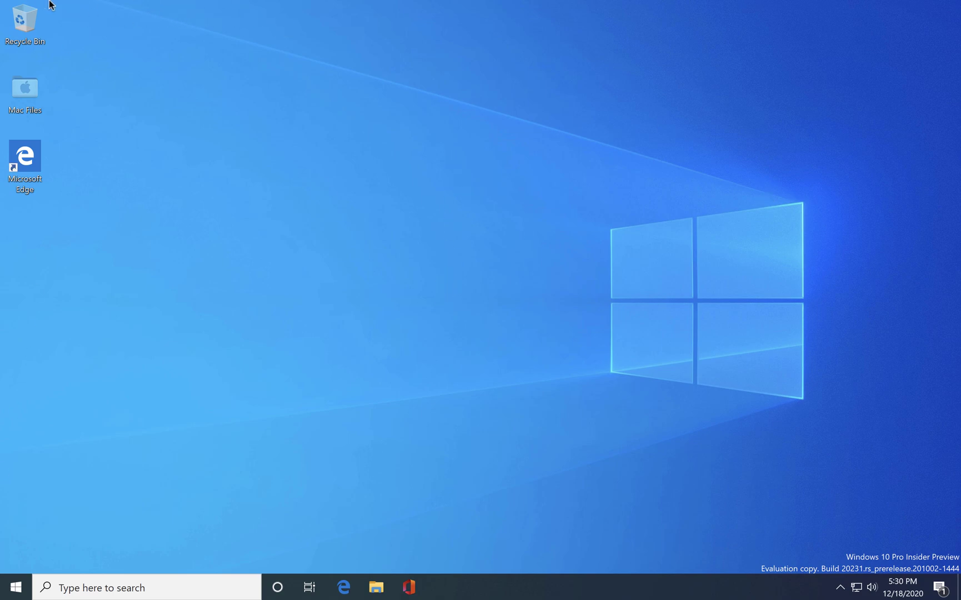
- Try to close the Windows 10 virtual machine window from full screen
mouse_move(34, 3)
left_click(12, 28)
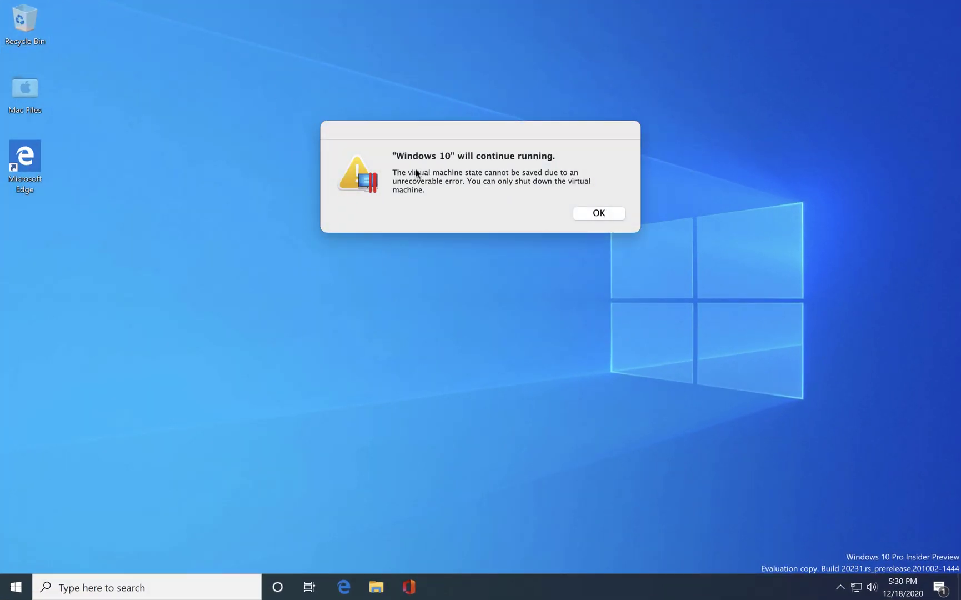
left_click_drag(480, 137, 480, 127)
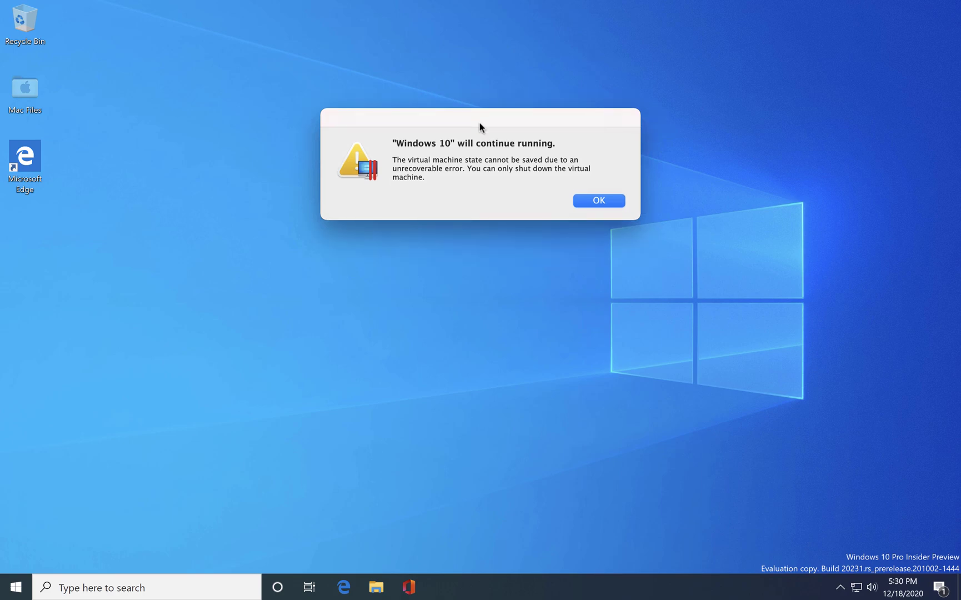
left_click(596, 201)
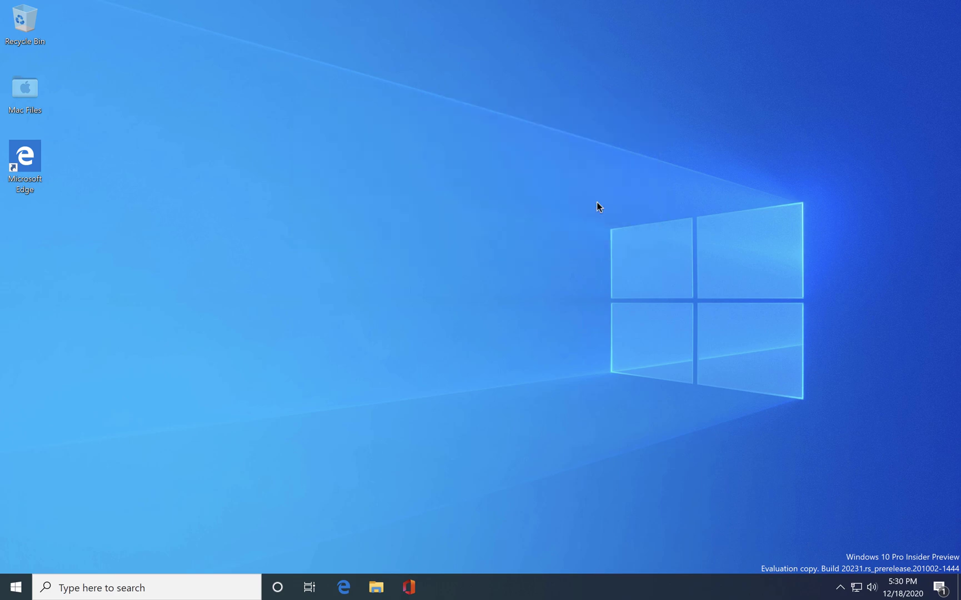
- Shut down Windows 10 from inside the virtual machine
left_click(16, 587)
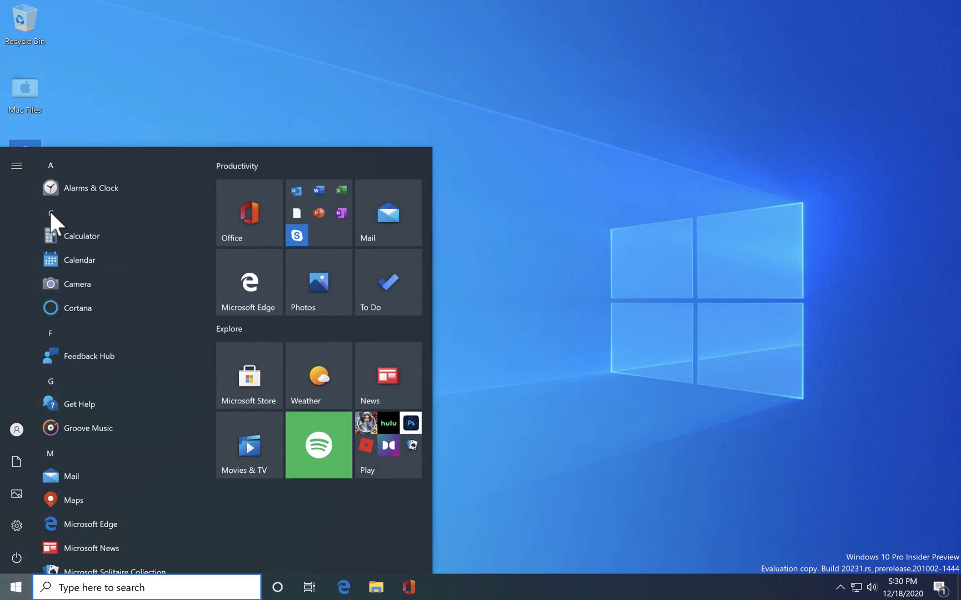
left_click(14, 556)
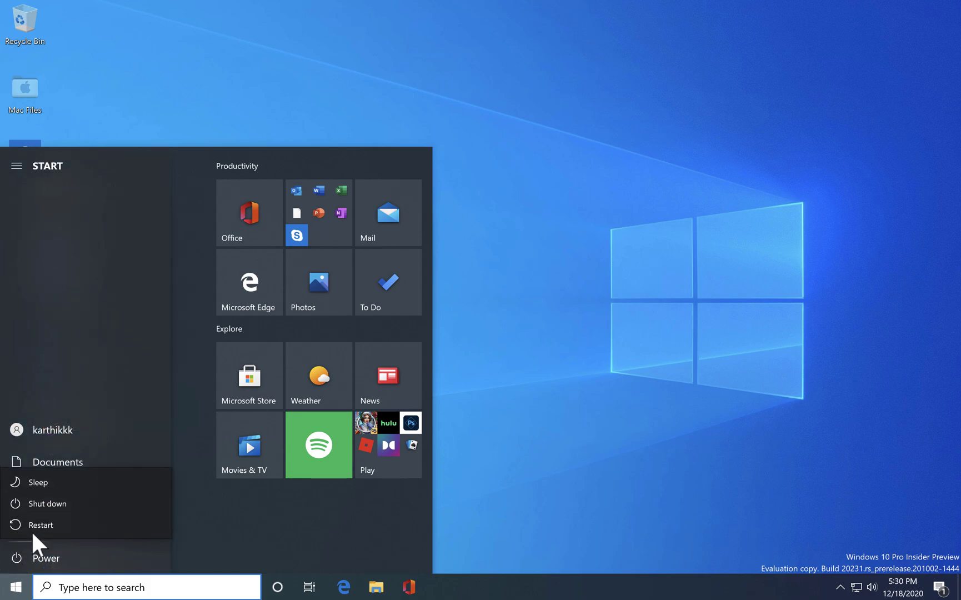
left_click(50, 504)
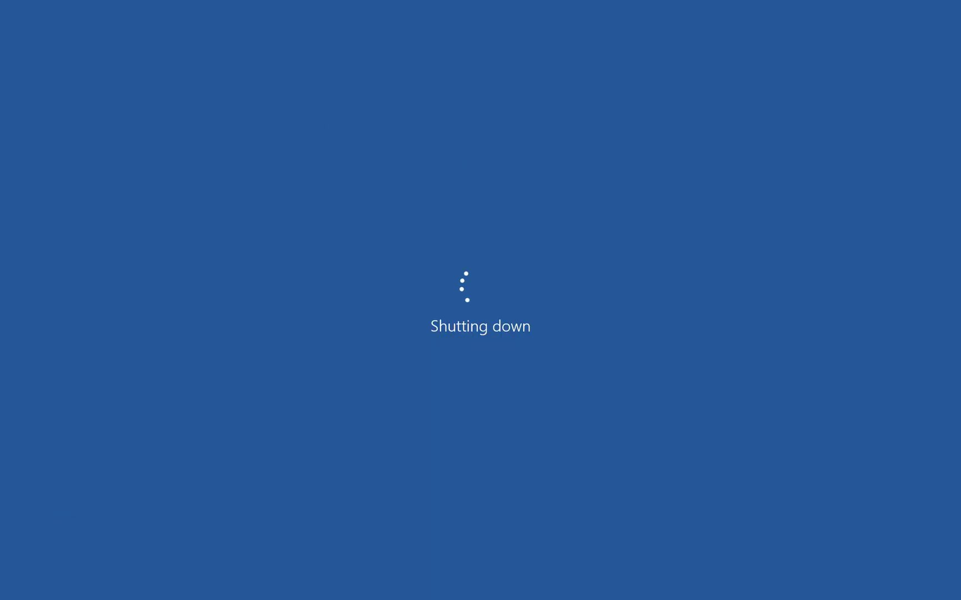